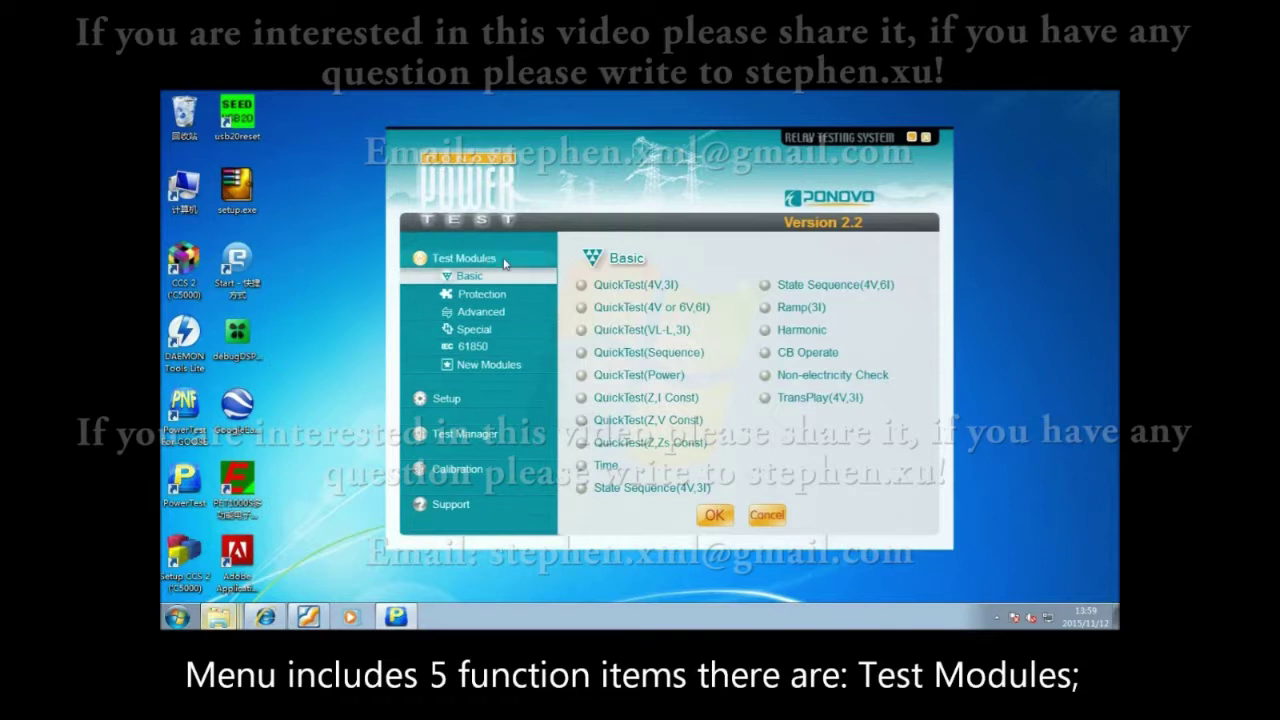
# - Browse the Setup, Test Manager and Calibration pages, ending on Support with Manuals, Help and User forum
pyautogui.click(500, 398)
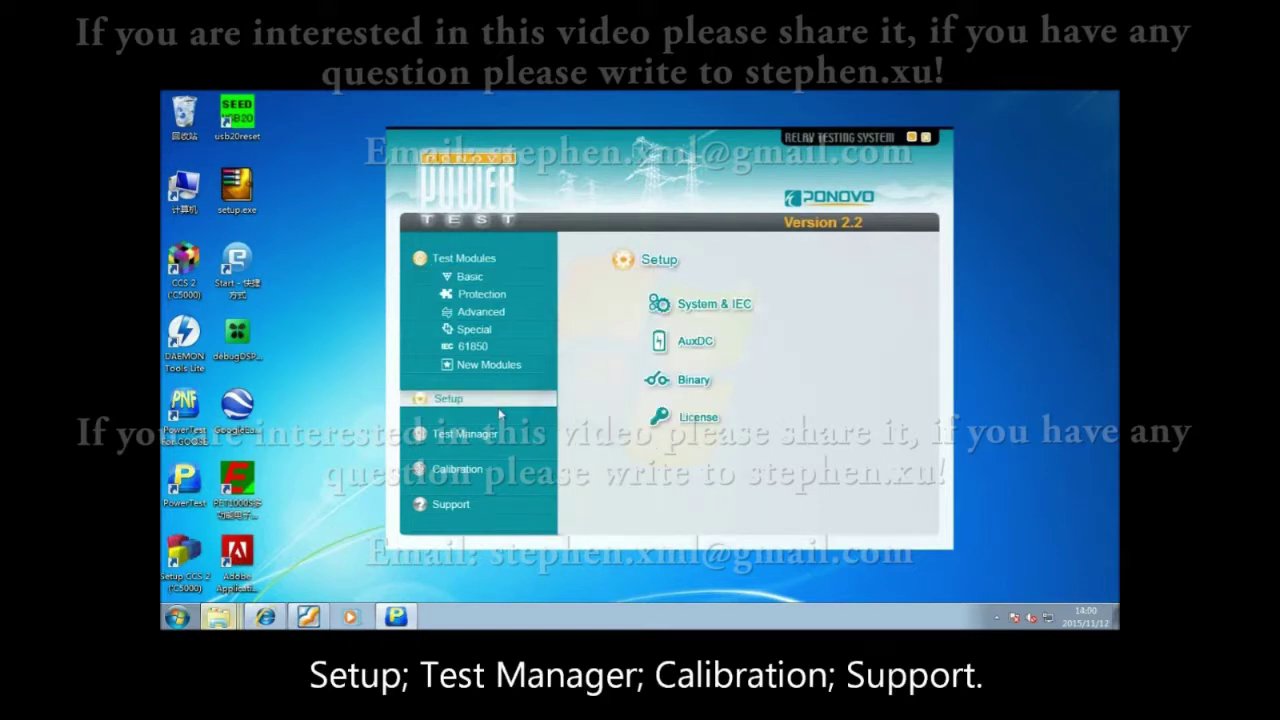
pyautogui.click(505, 438)
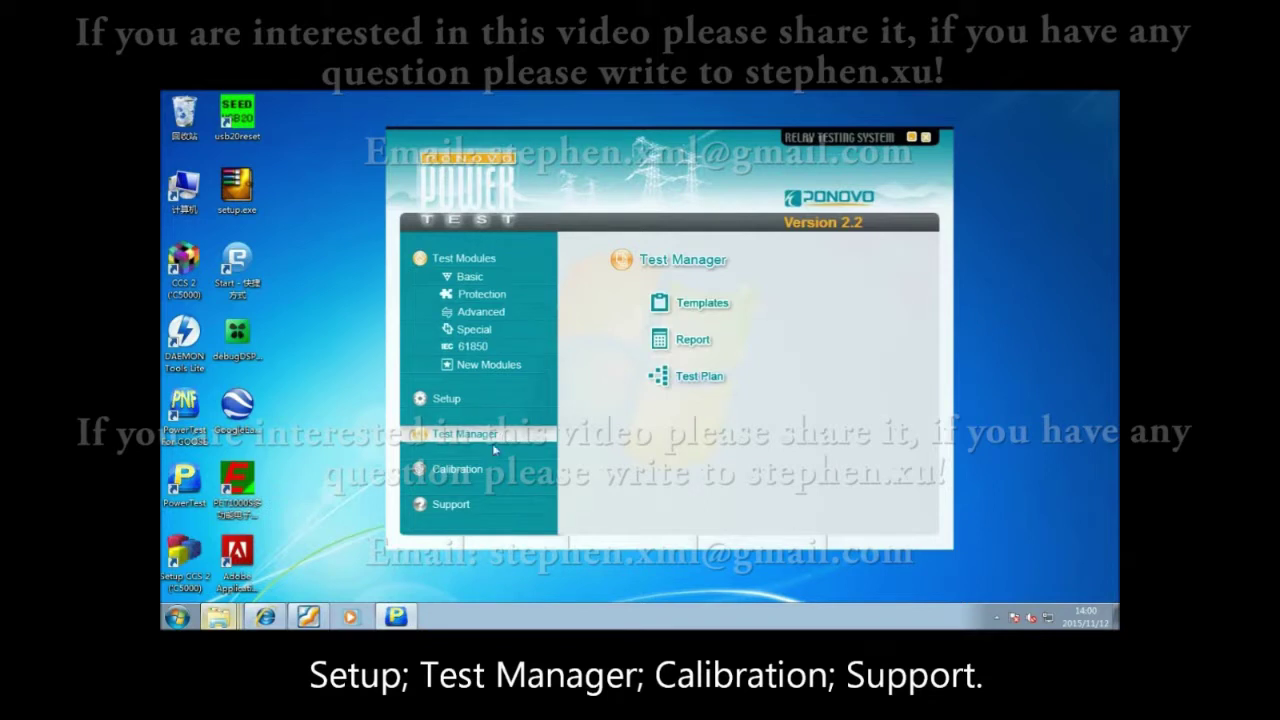
pyautogui.click(497, 475)
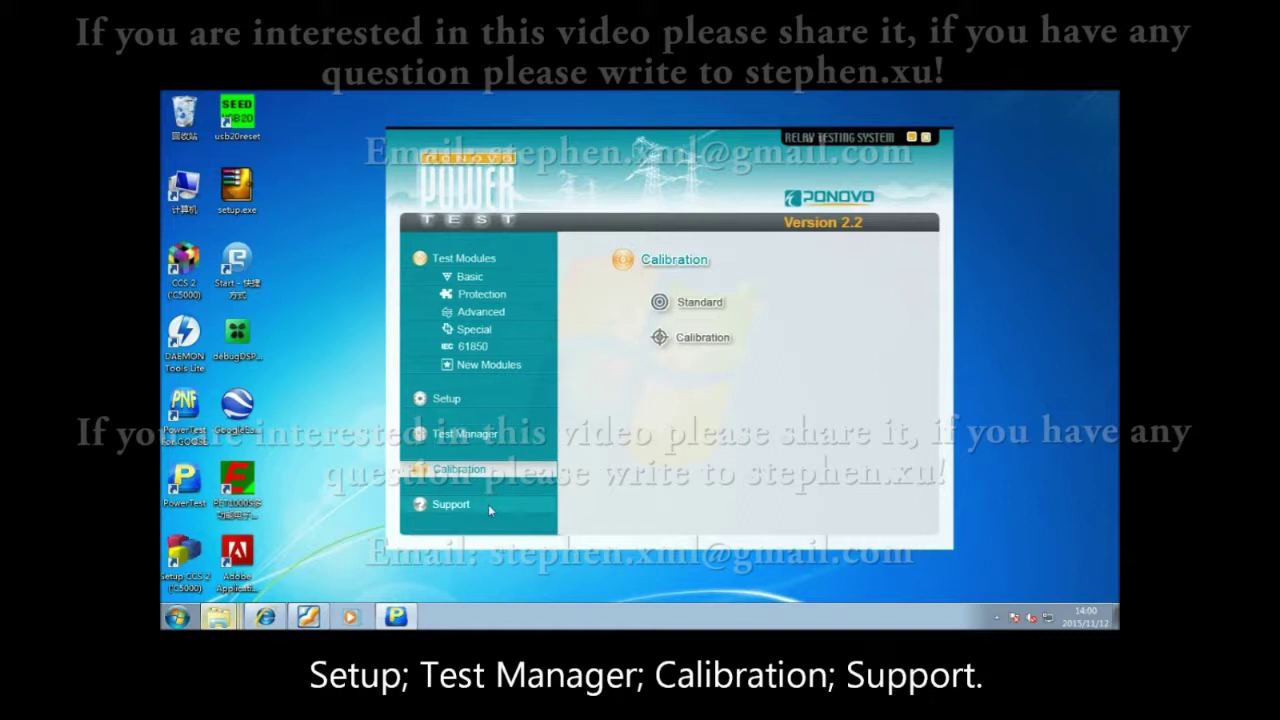
pyautogui.click(500, 510)
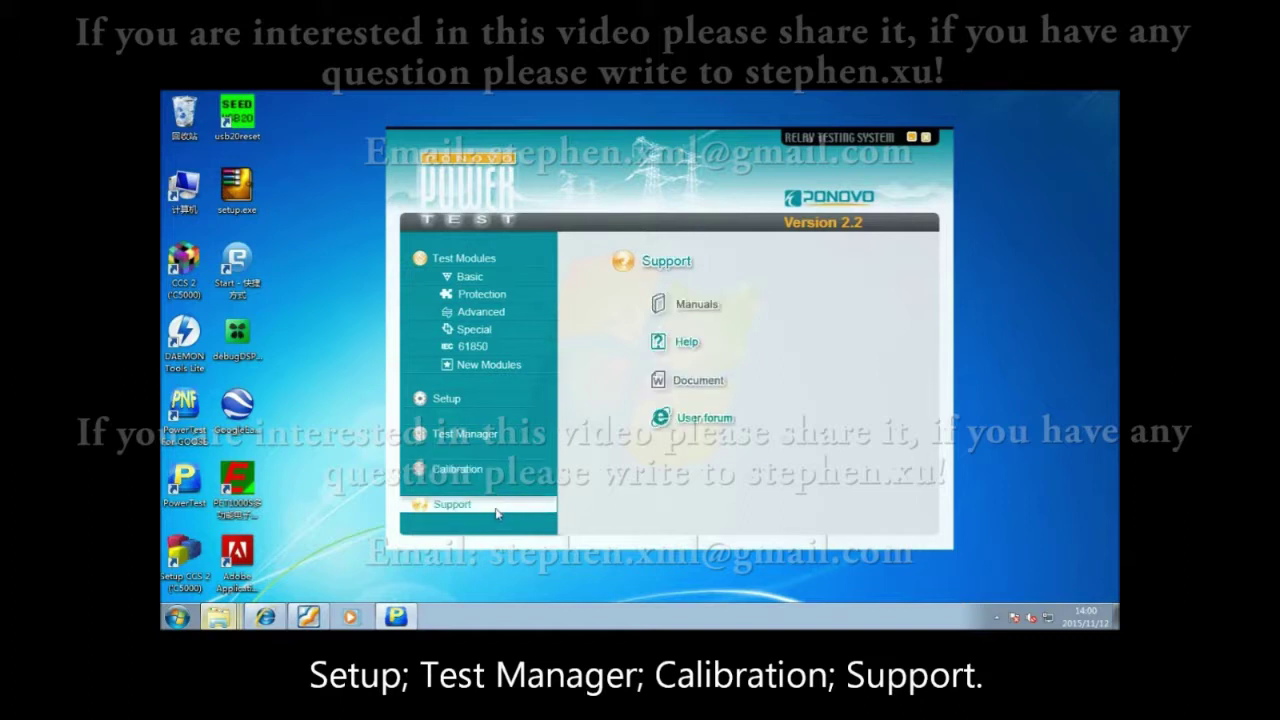
# - List the Basic, Protection, Advanced, Special and 61850 test modules, ending on New Modules
pyautogui.click(493, 276)
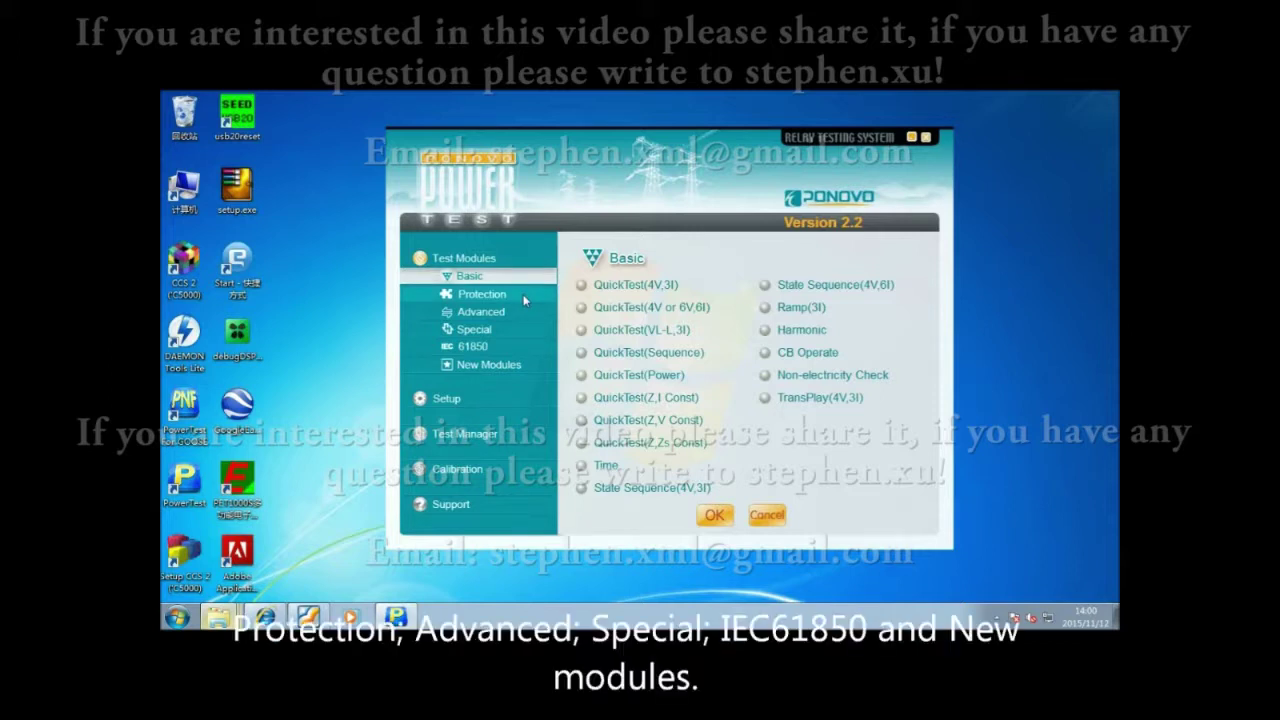
pyautogui.click(523, 294)
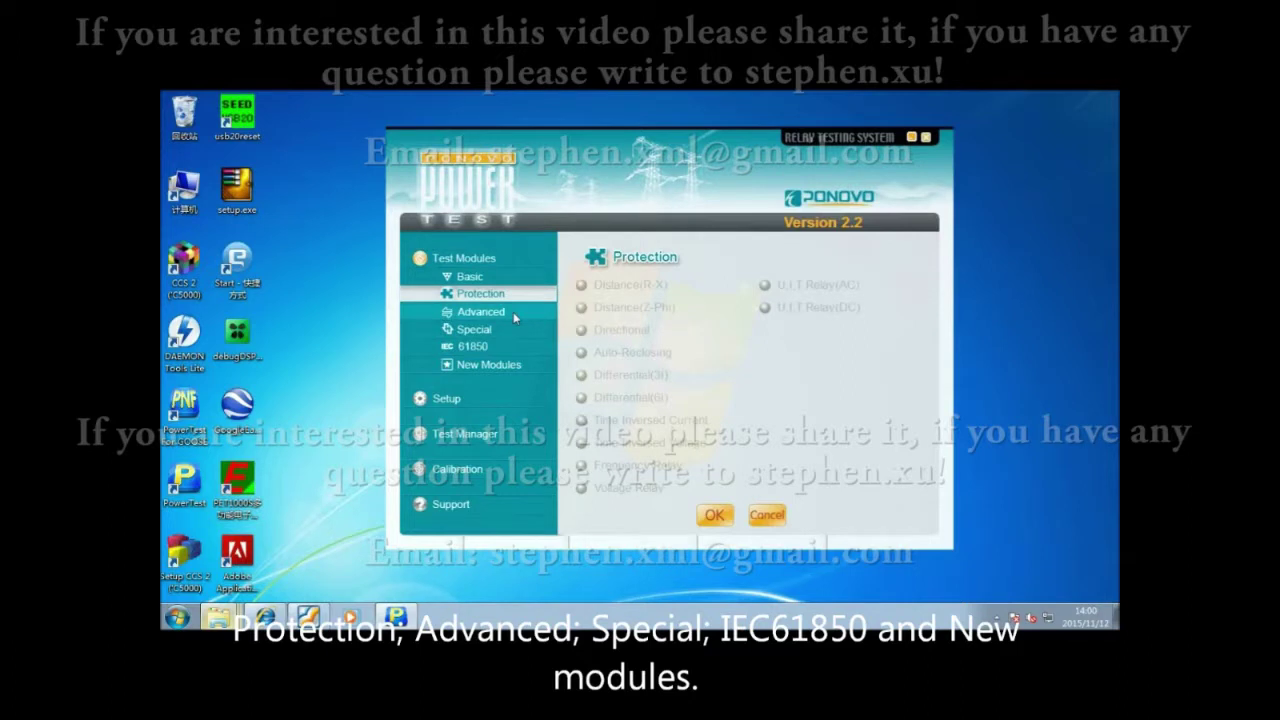
pyautogui.click(515, 316)
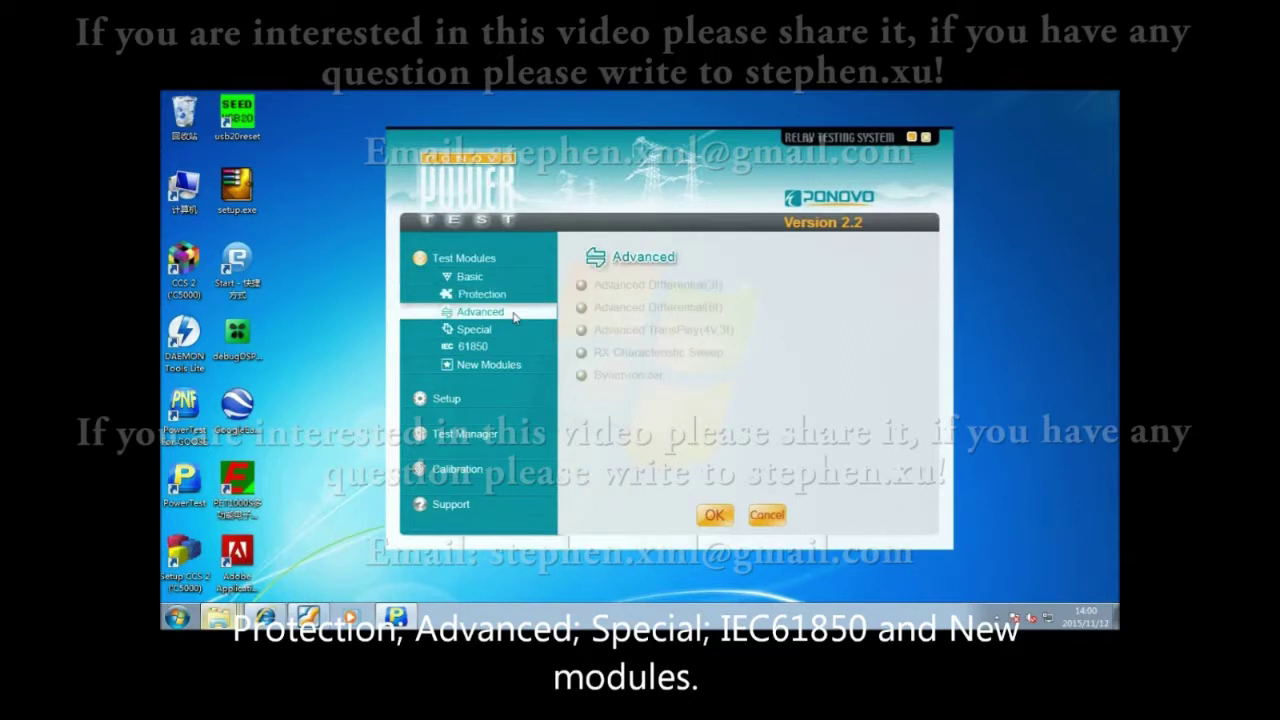
pyautogui.click(510, 332)
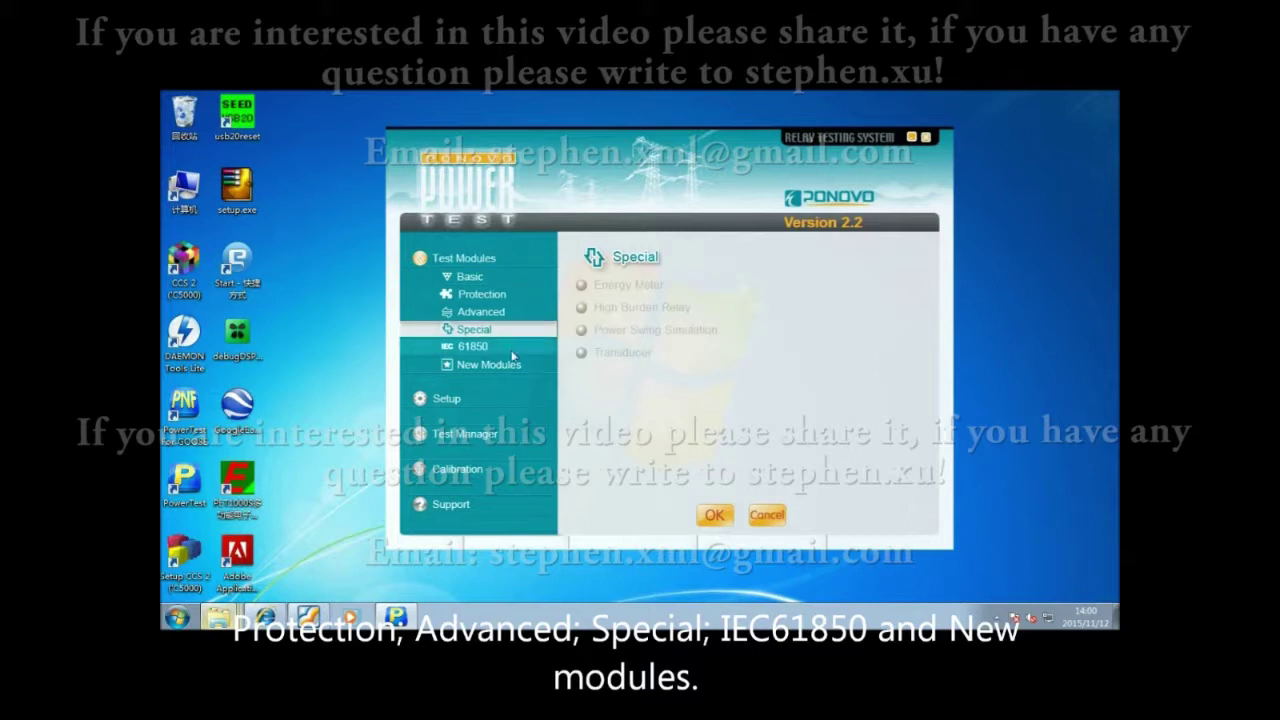
pyautogui.click(514, 353)
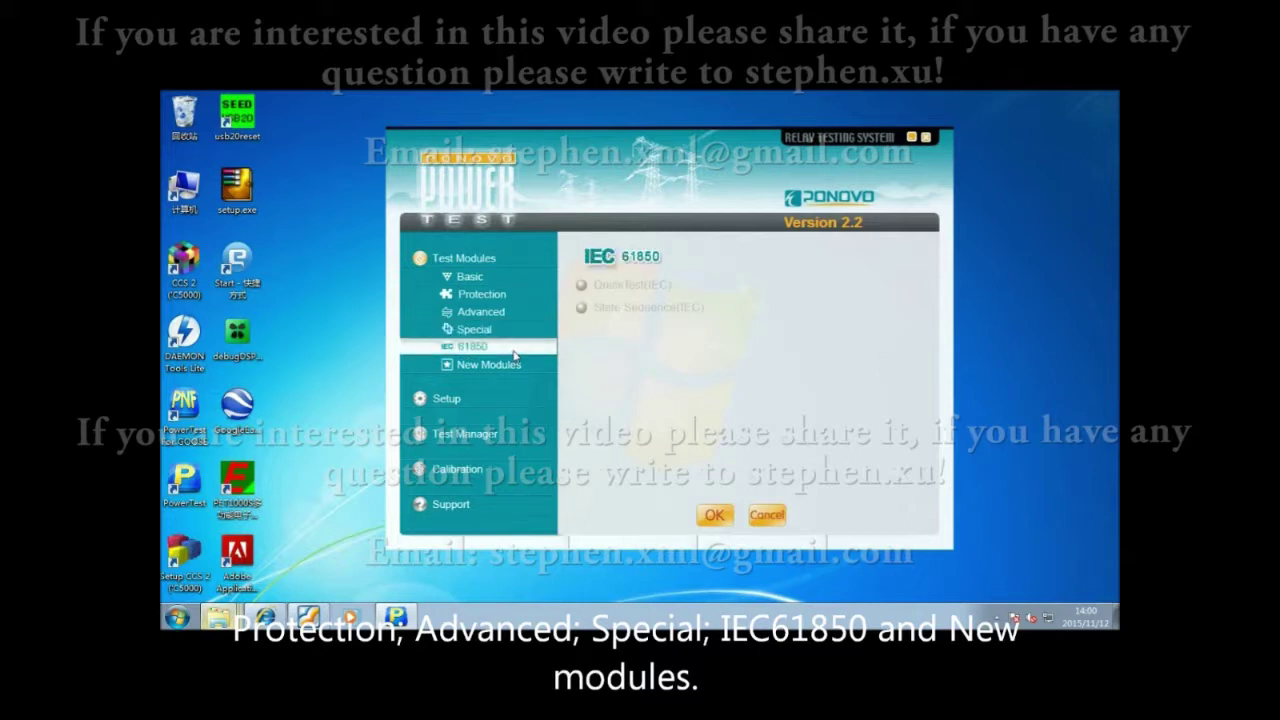
pyautogui.click(517, 363)
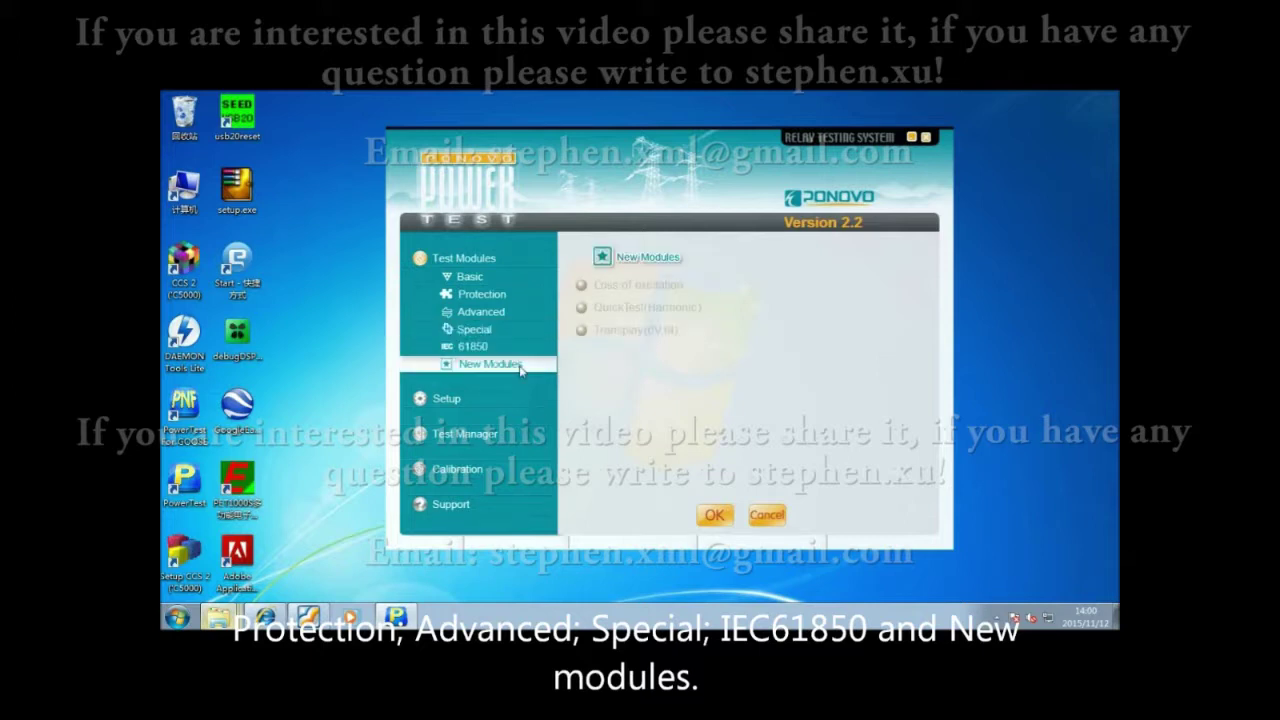
# - Cycle through all test module categories again, returning to the unauthorized Protection list
pyautogui.click(511, 280)
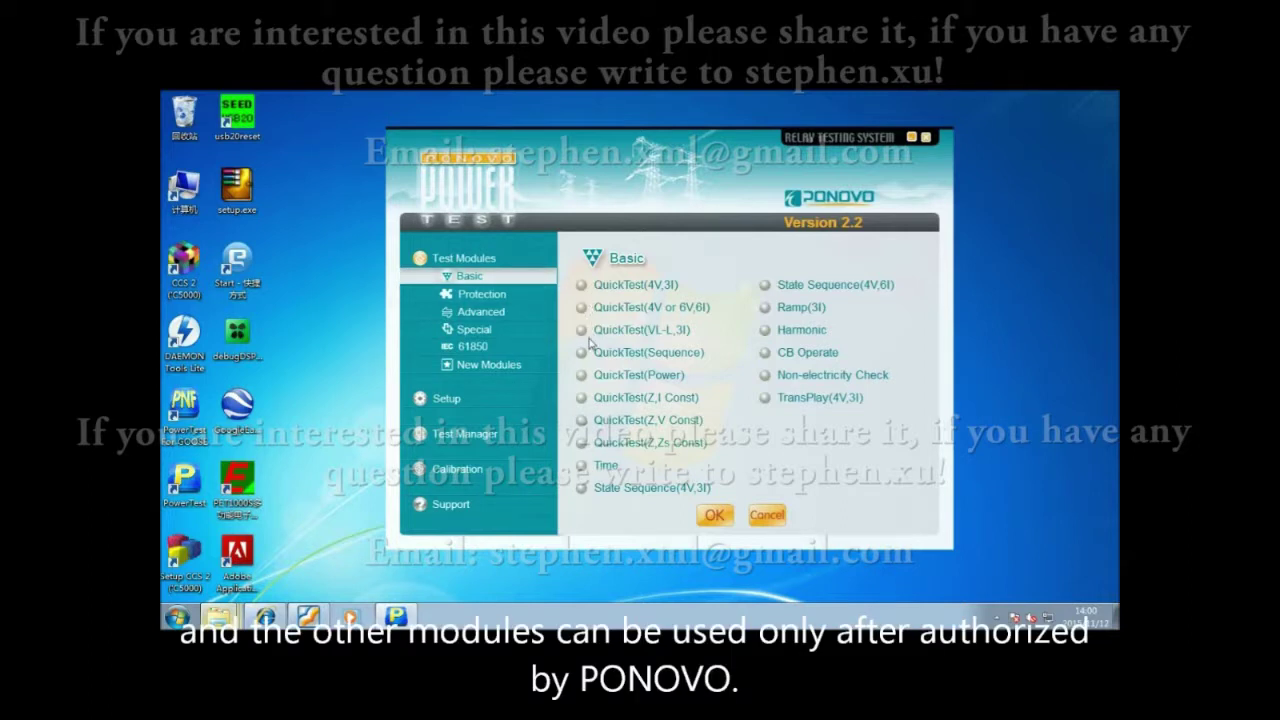
pyautogui.click(482, 294)
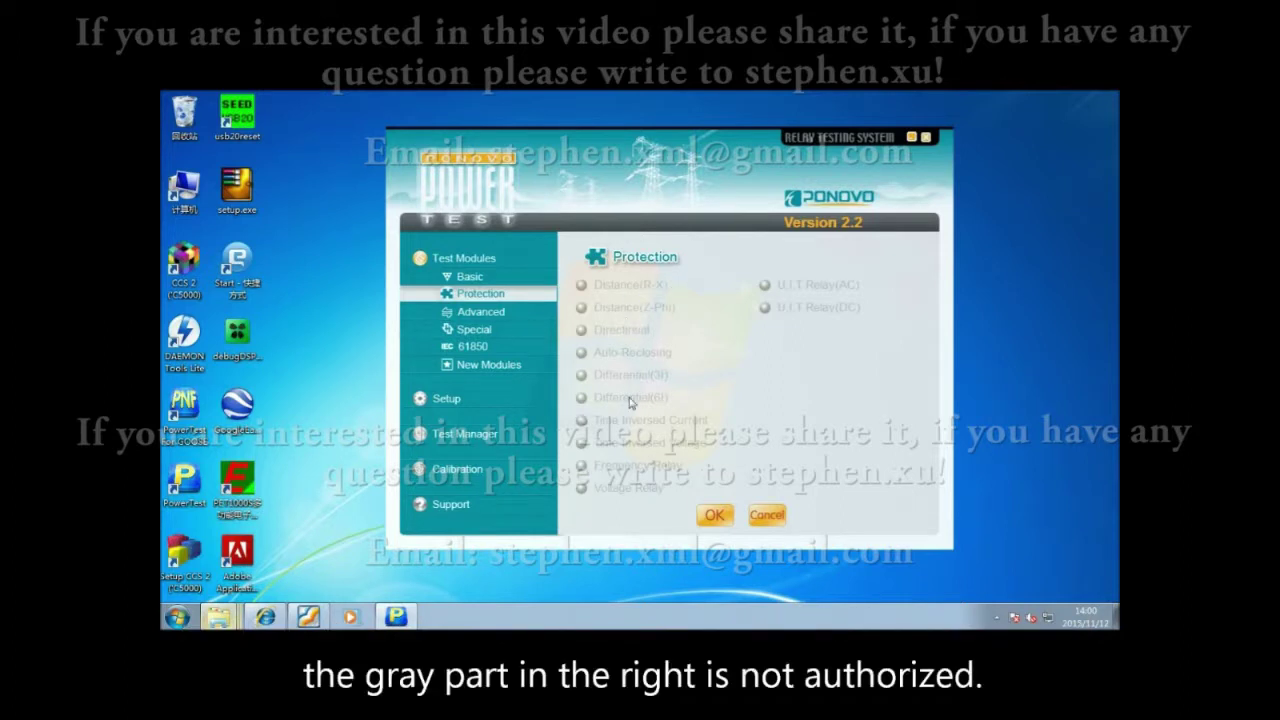
pyautogui.click(506, 314)
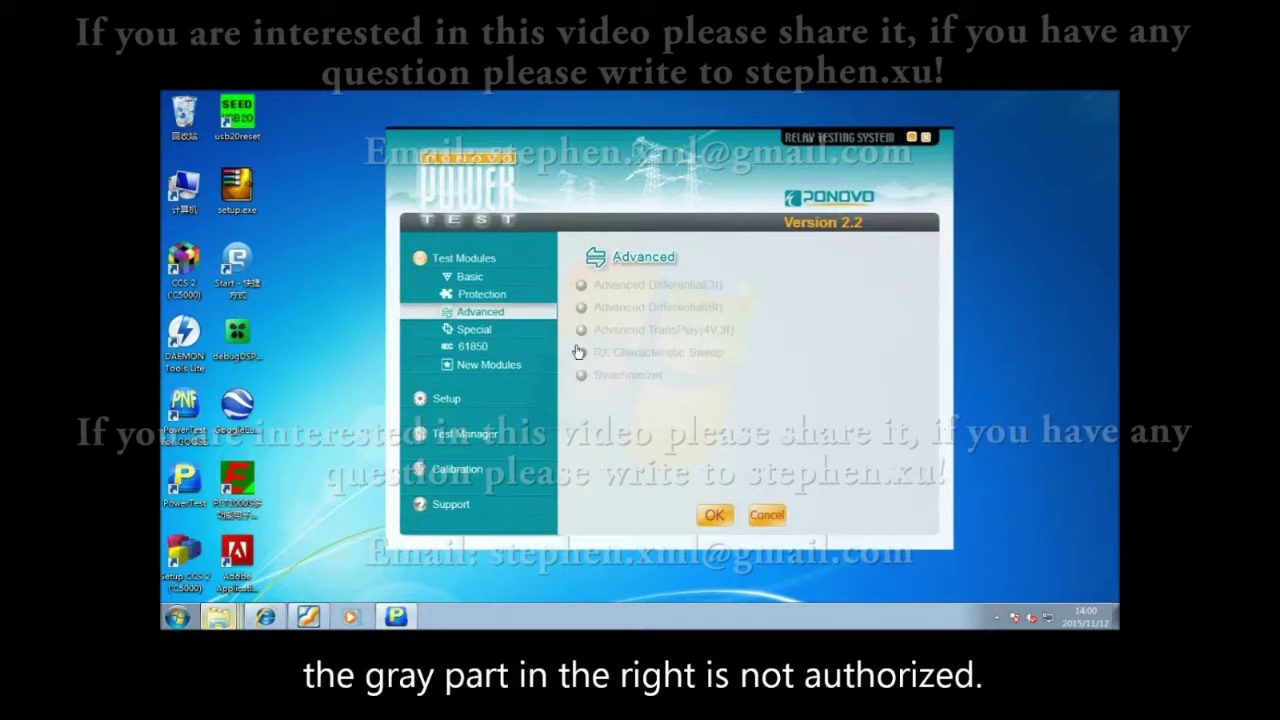
pyautogui.click(535, 329)
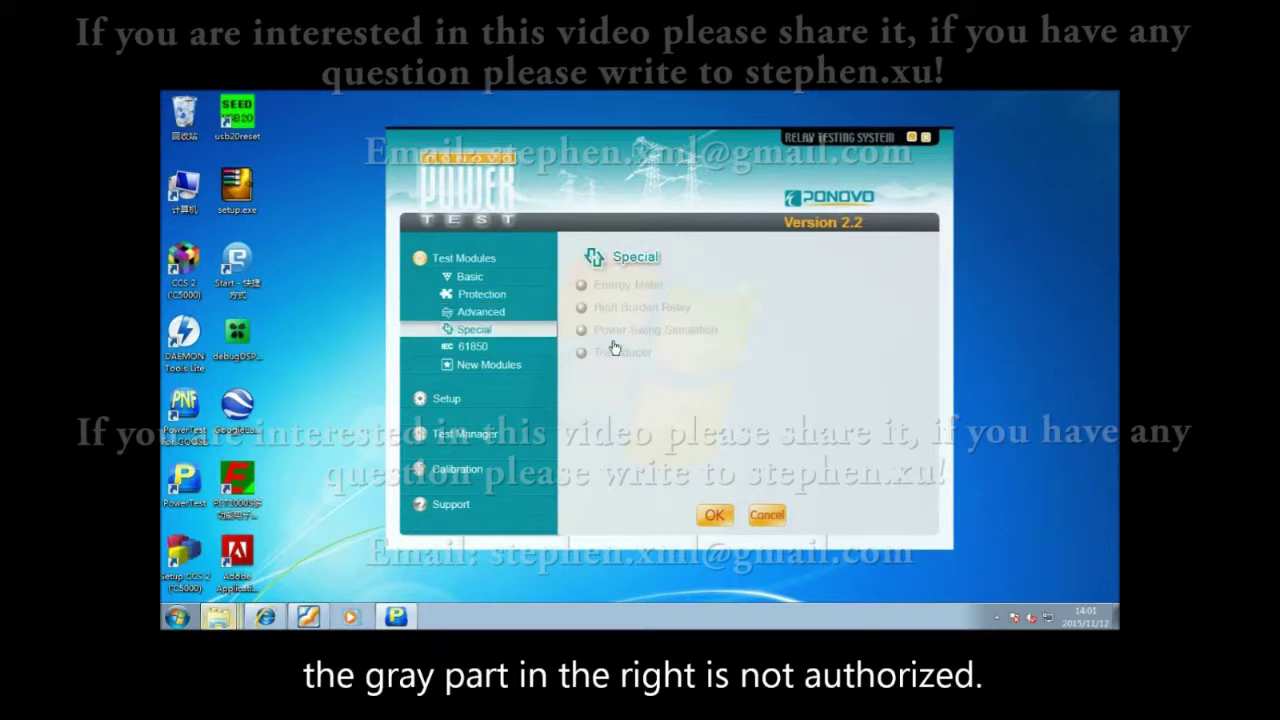
pyautogui.click(531, 348)
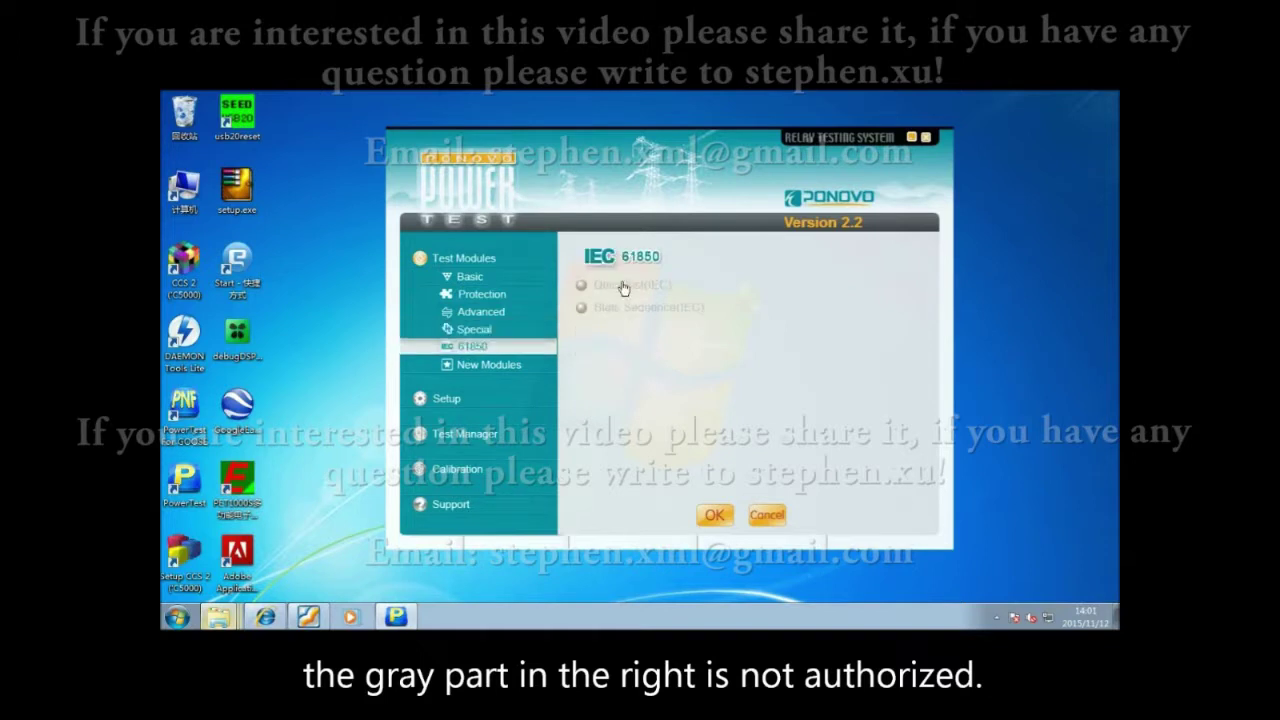
pyautogui.click(535, 367)
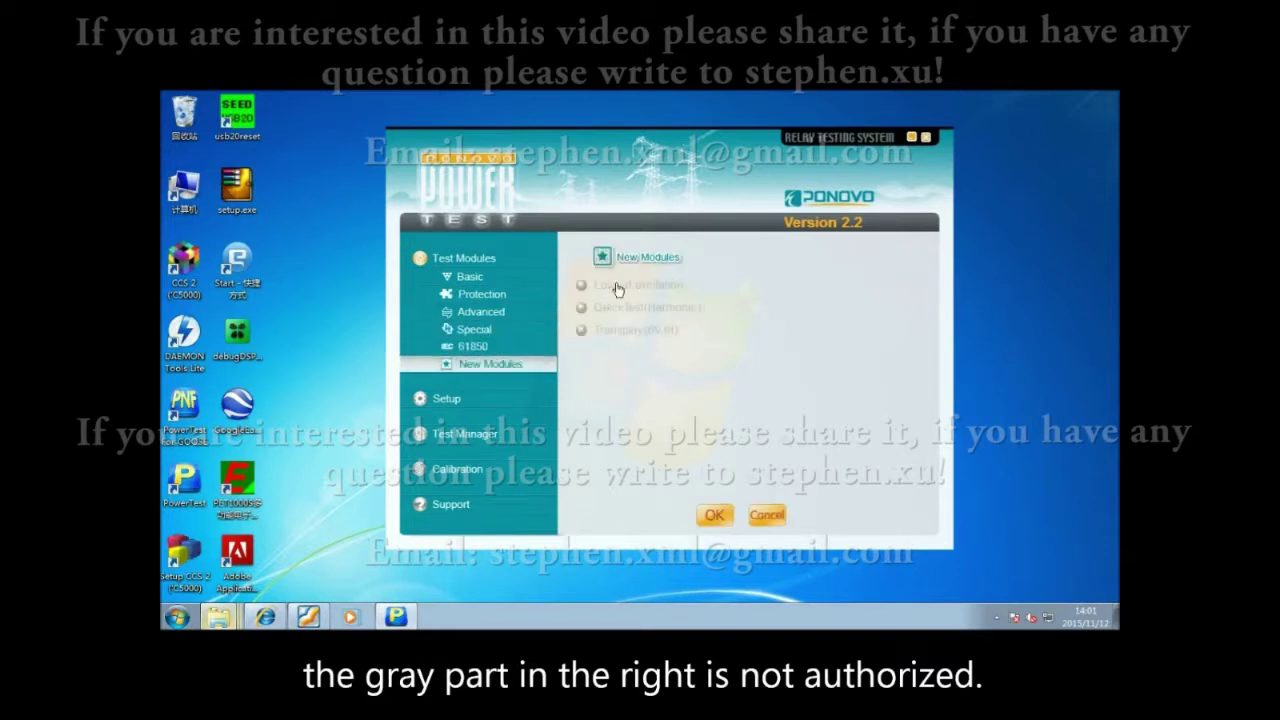
pyautogui.click(519, 297)
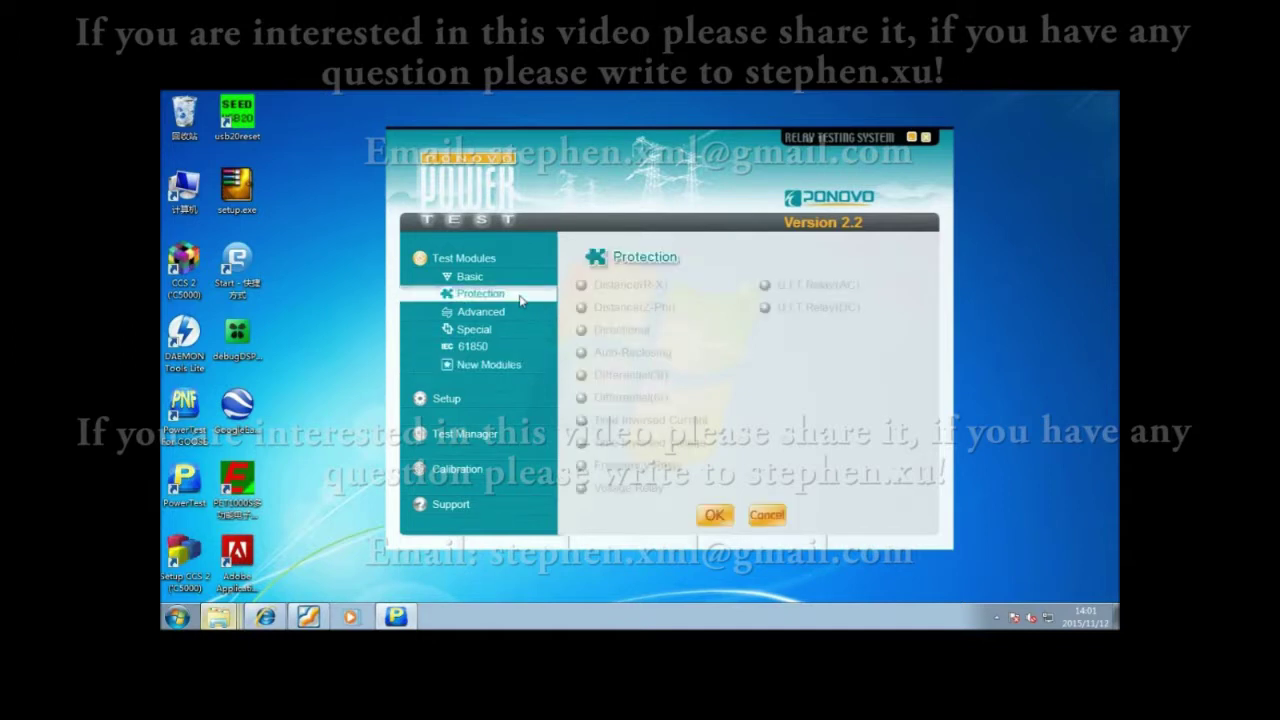
# - Open the Distance(R-X) module, see its template is not authorized, and close it
pyautogui.click(625, 289)
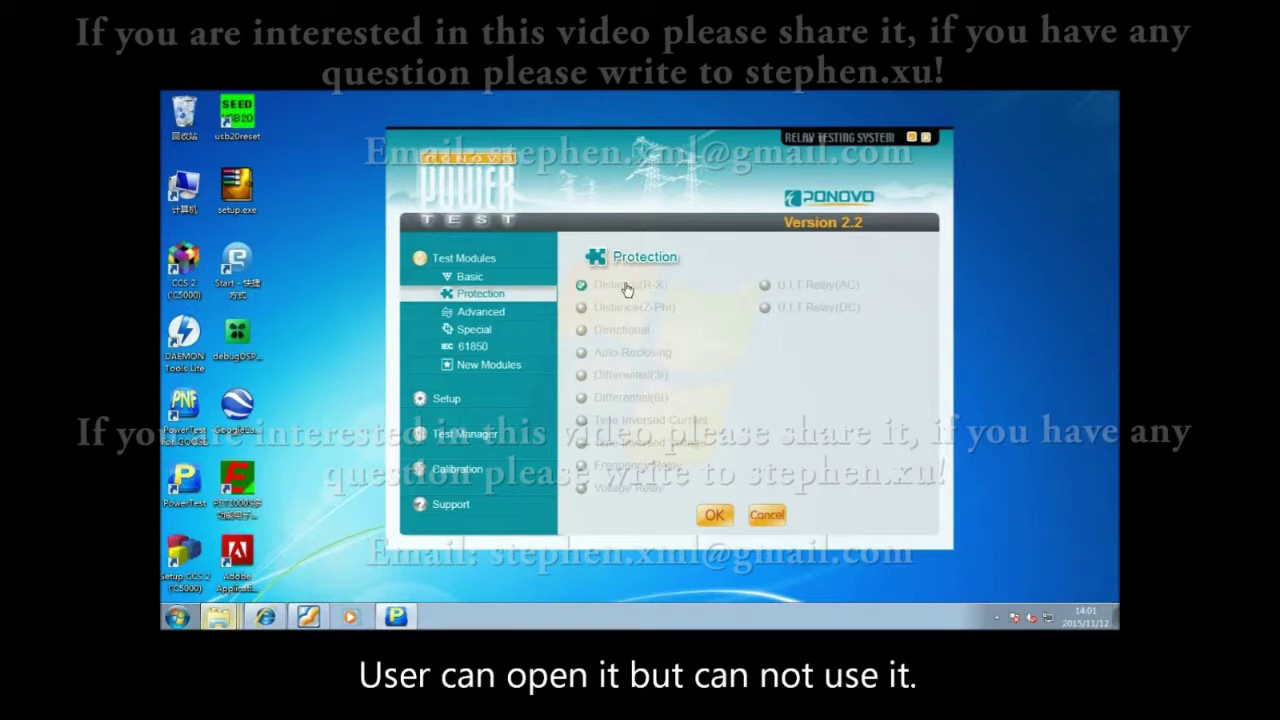
pyautogui.click(714, 517)
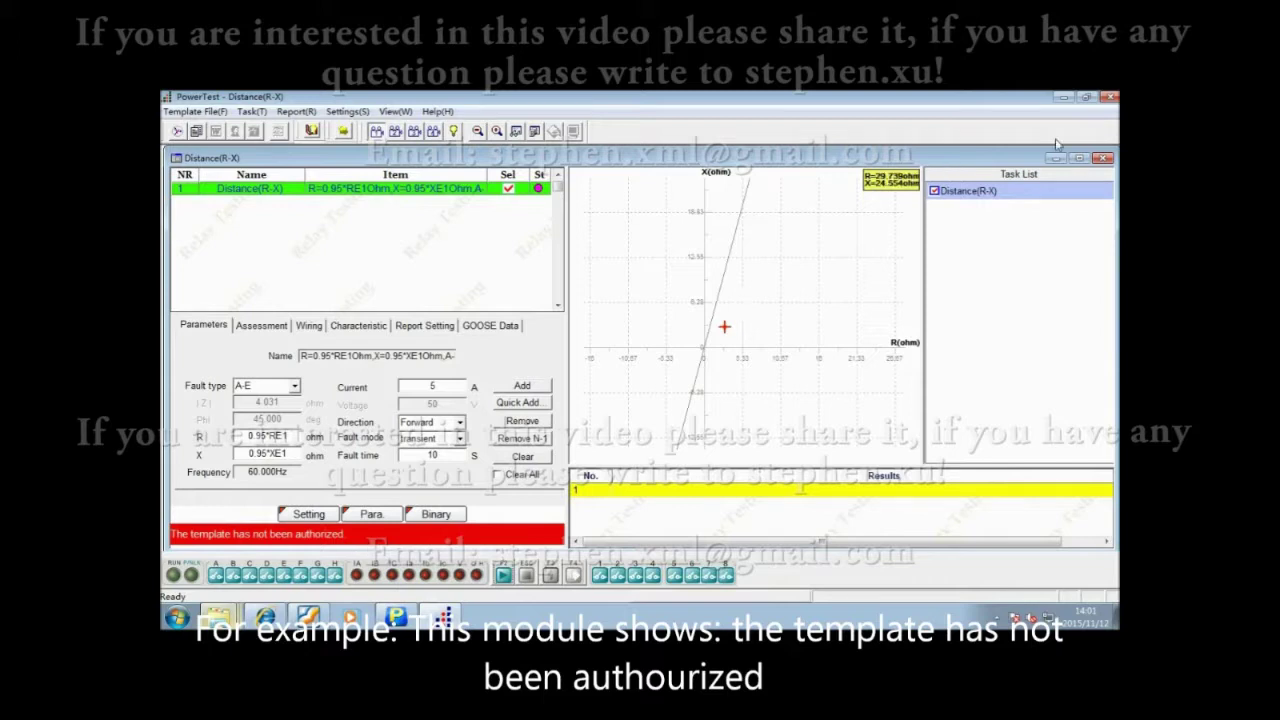
pyautogui.click(1112, 98)
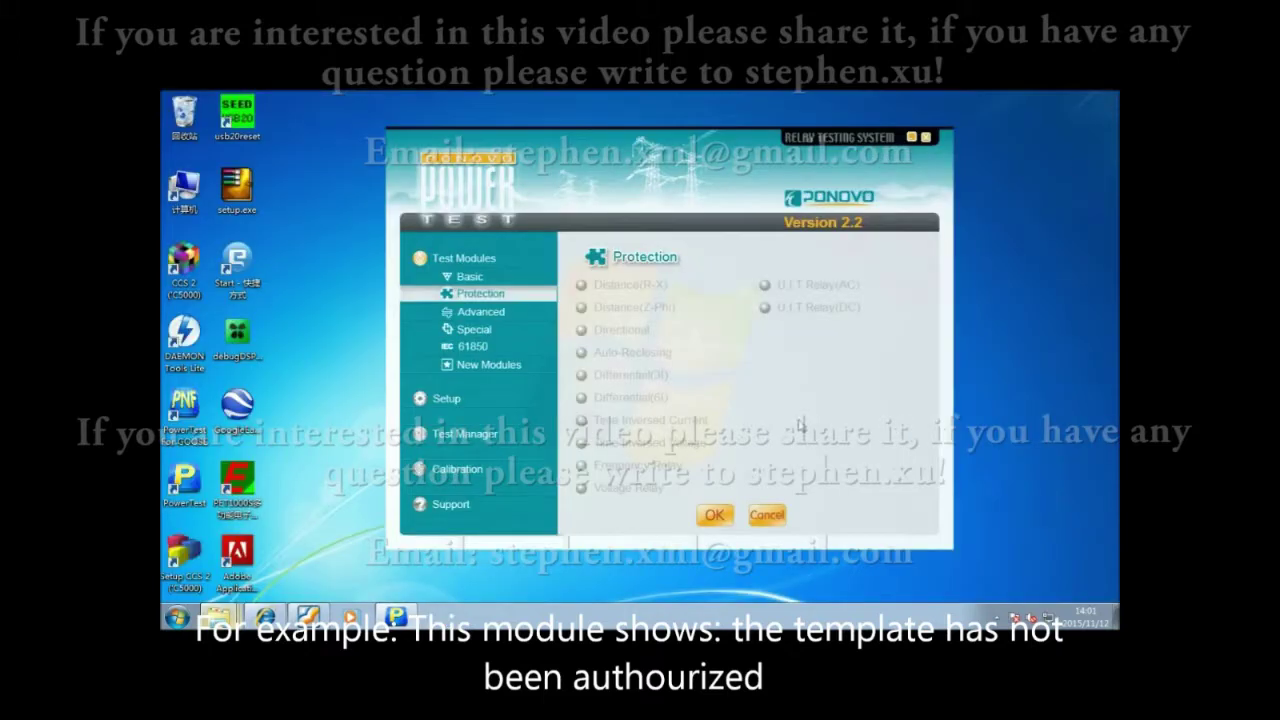
# - Open QuickTest(4V,3I) alone from the Basic list, then close its test page
pyautogui.click(480, 277)
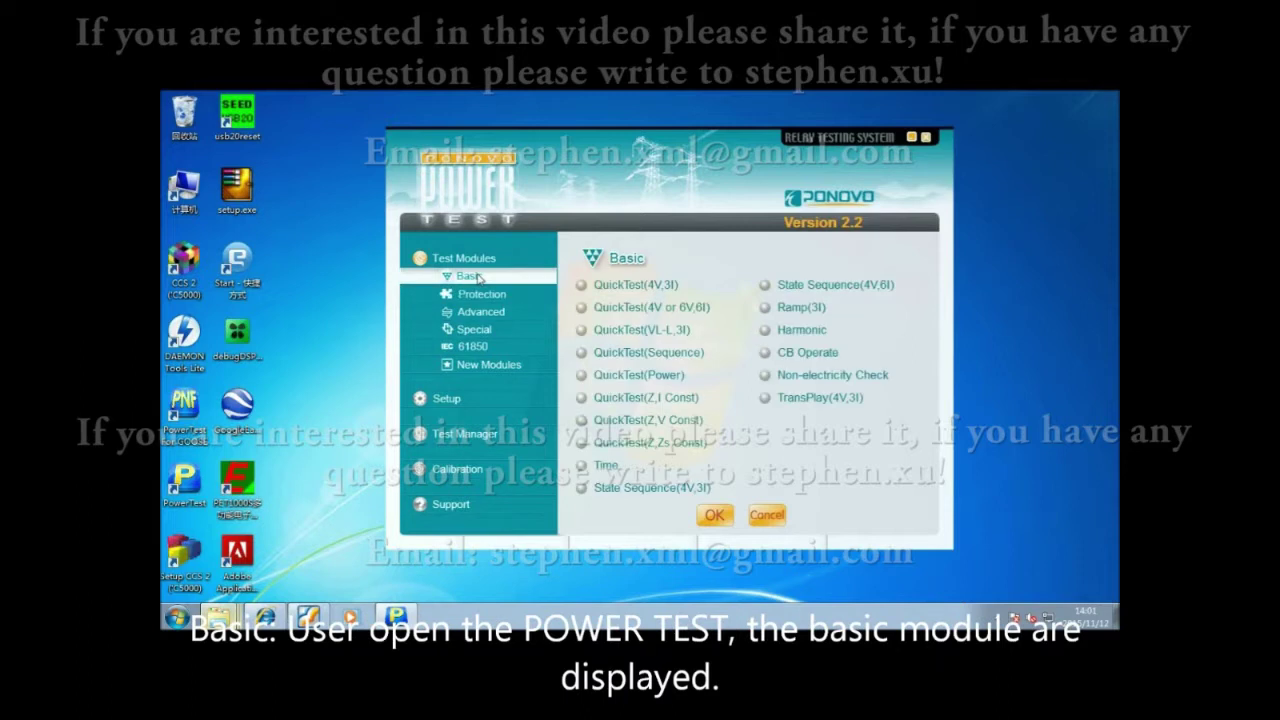
pyautogui.click(638, 289)
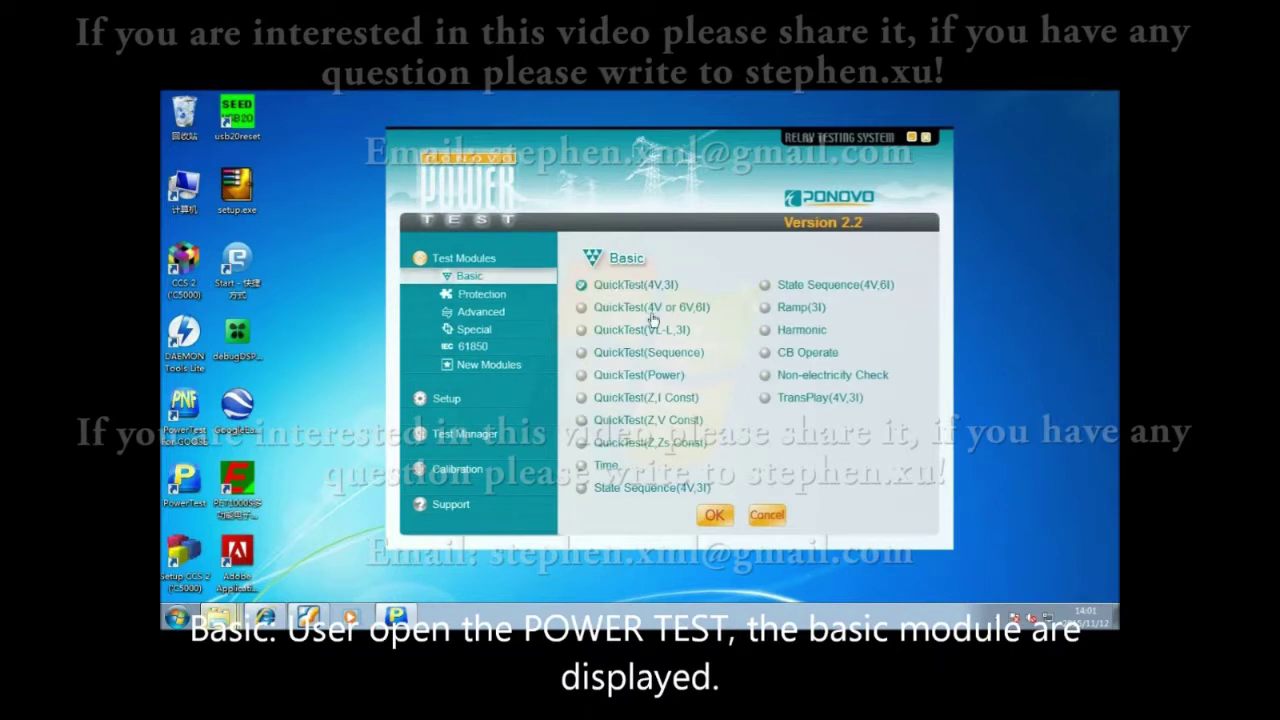
pyautogui.click(714, 516)
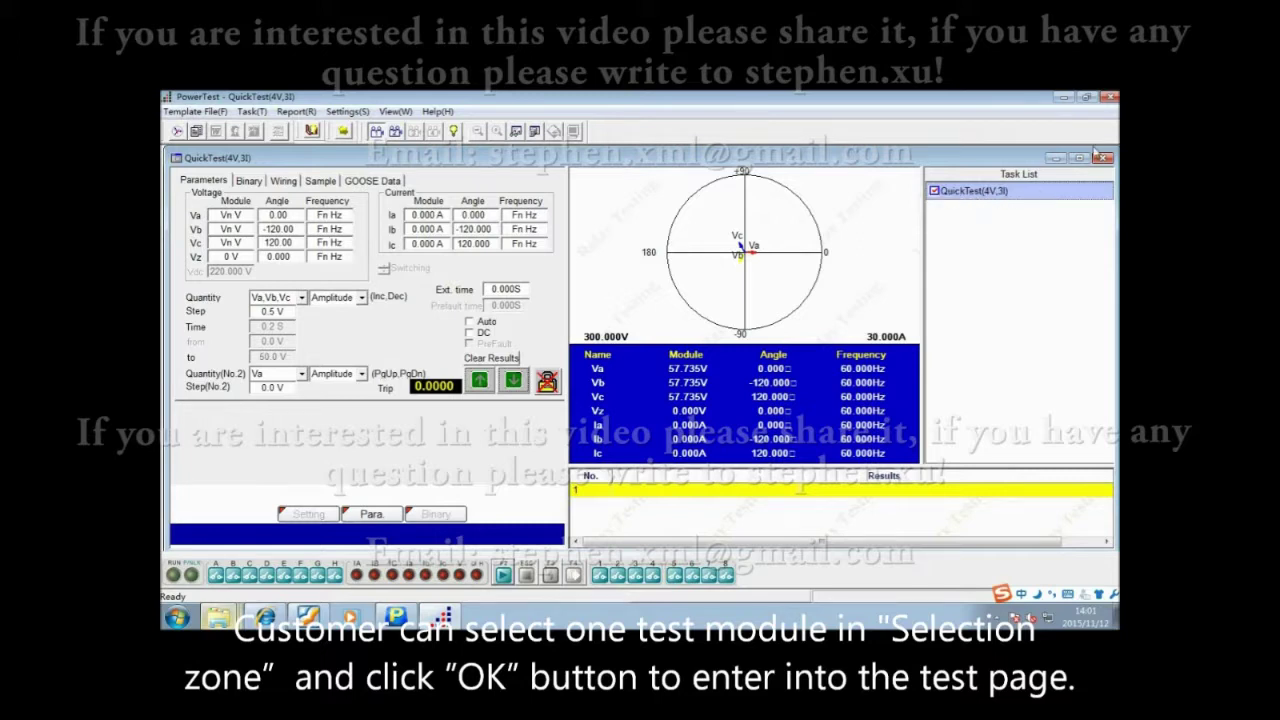
pyautogui.click(1110, 98)
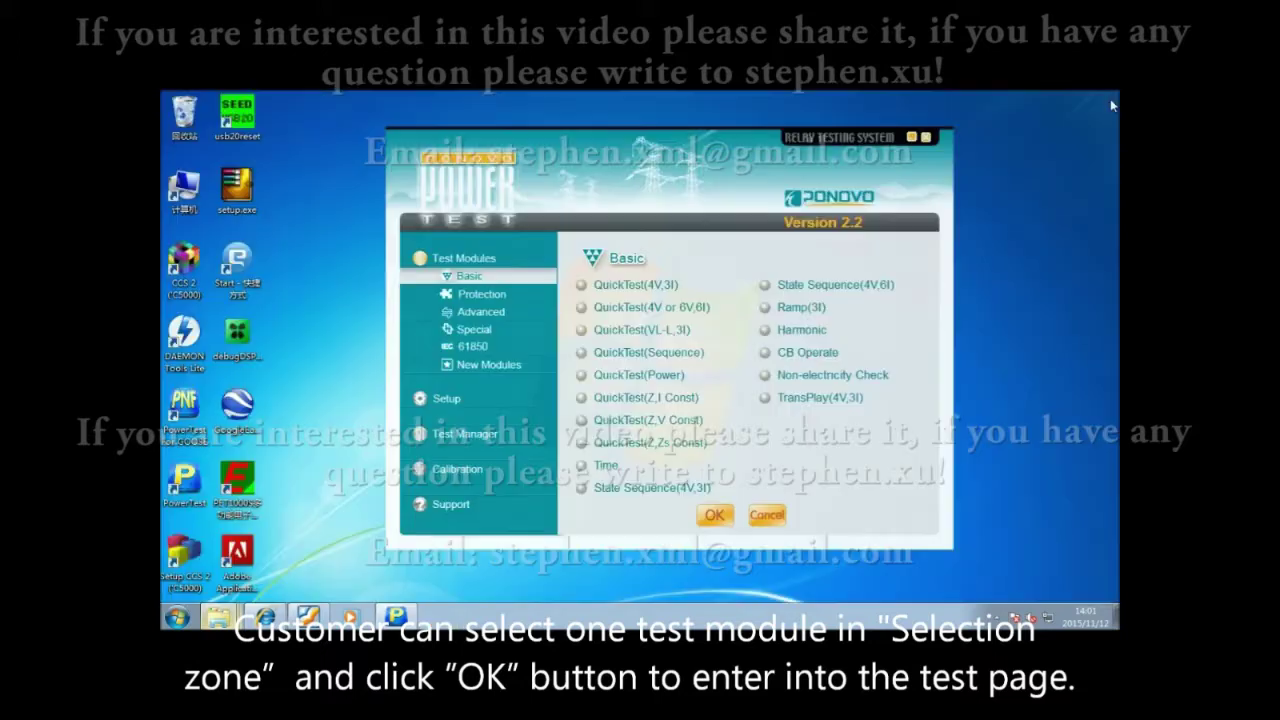
# - Open QuickTest(4V,3I) and QuickTest(4V or 6V,6I) together, browse the templates, then close
pyautogui.click(645, 285)
pyautogui.click(645, 307)
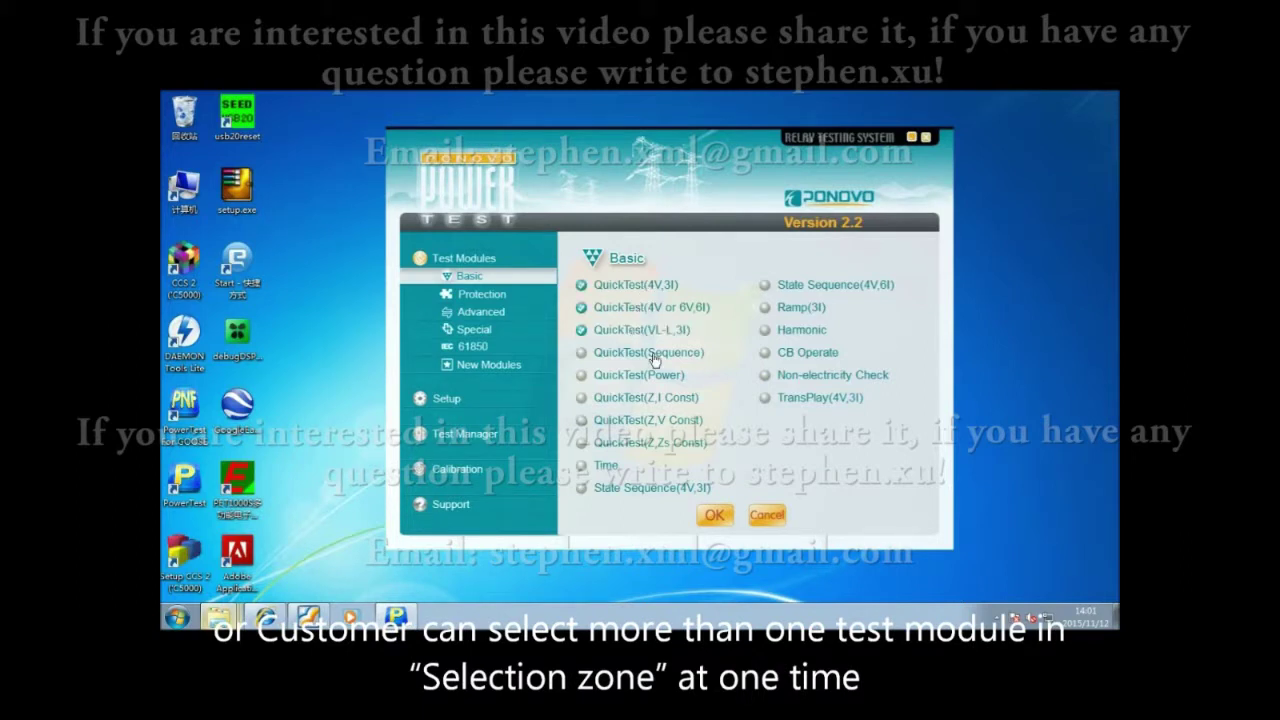
pyautogui.click(712, 518)
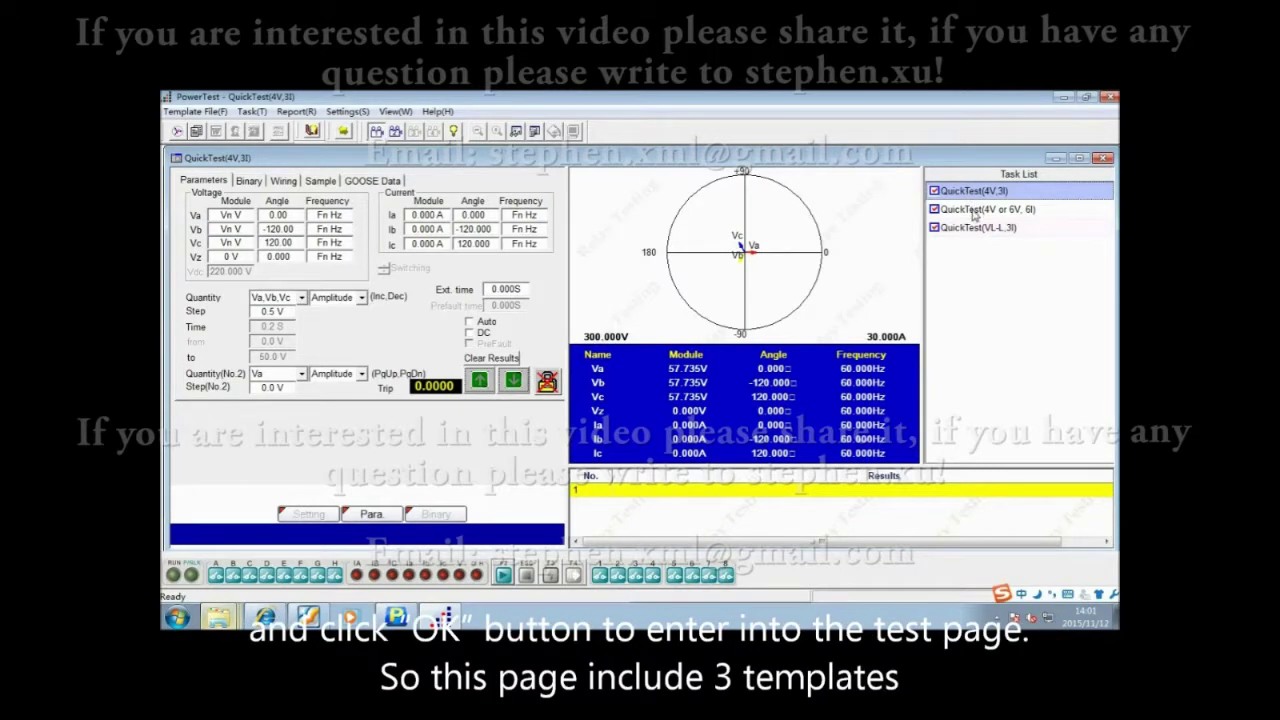
pyautogui.click(974, 212)
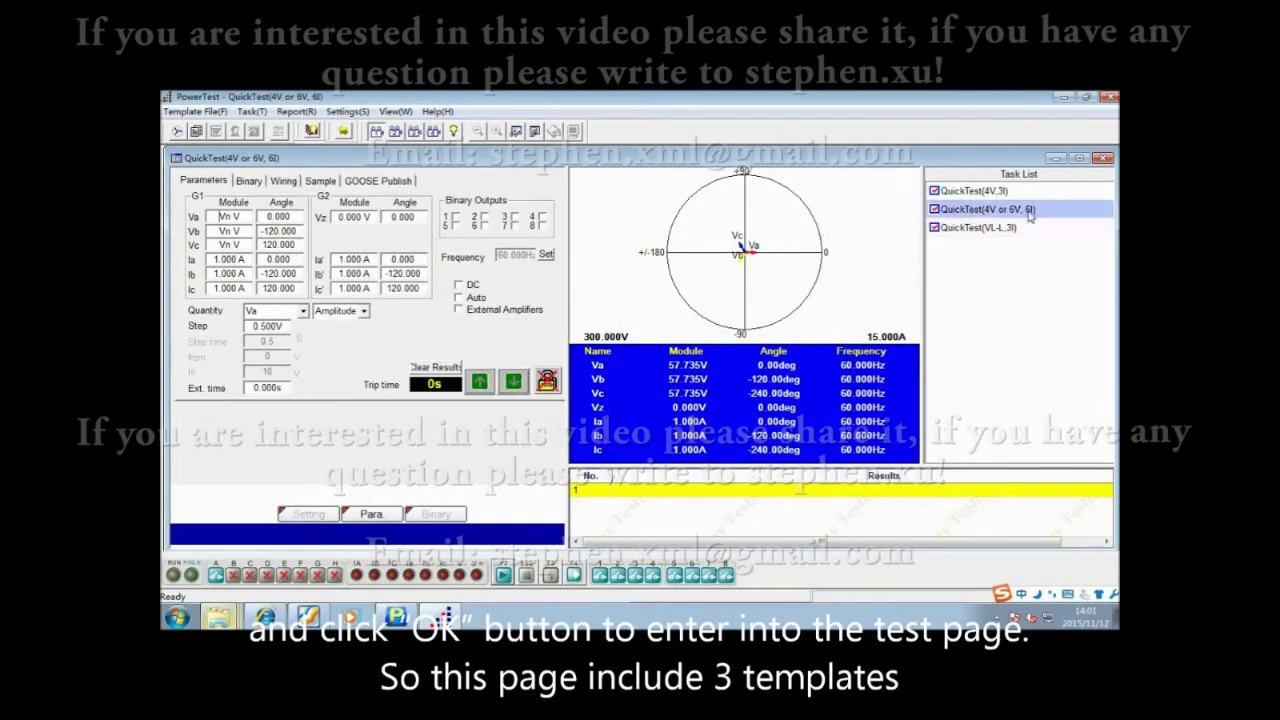
pyautogui.click(970, 229)
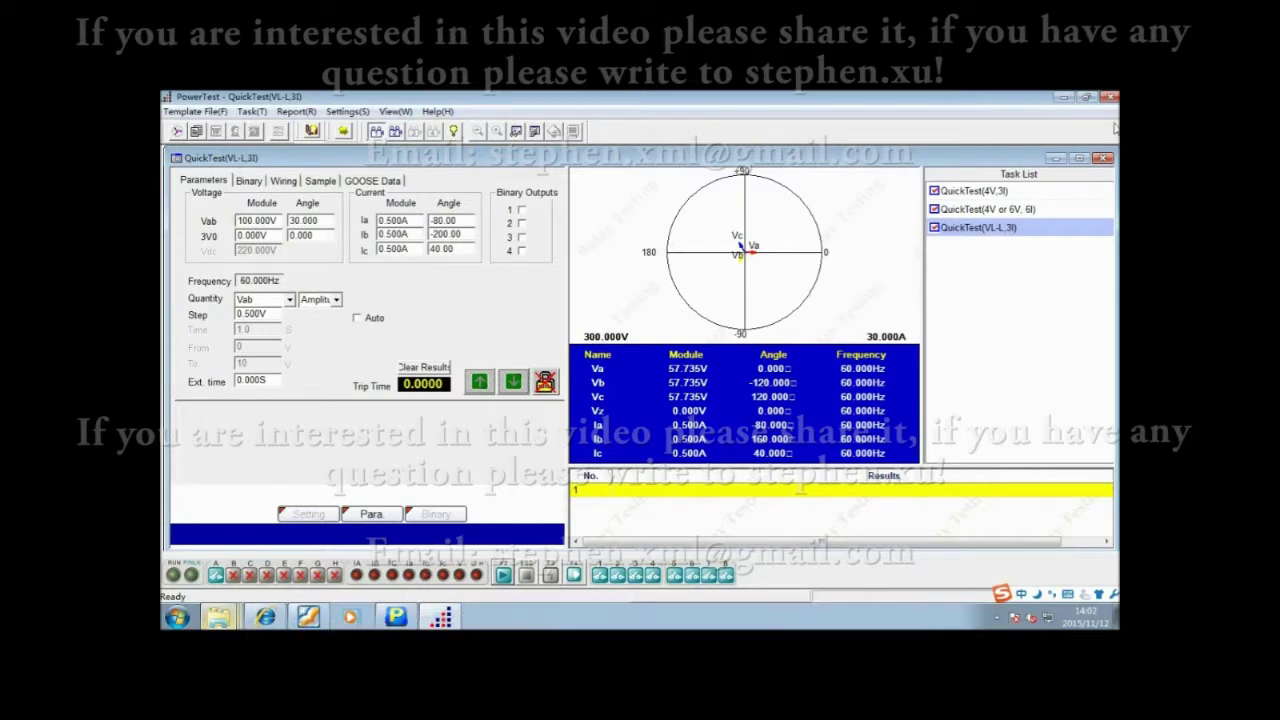
pyautogui.click(1112, 99)
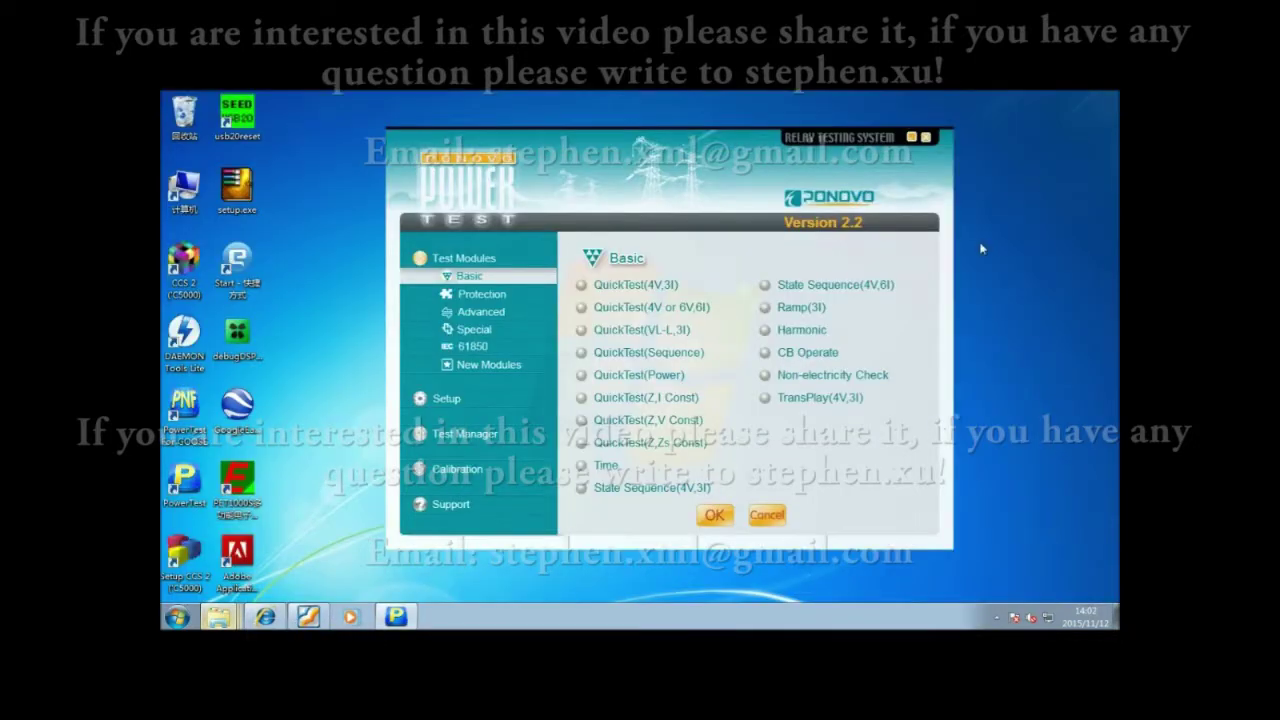
# - Open Distance(R-X) with U.I.T Relay(DC), switch between DC Relay(V) and Distance(R-X), then close
pyautogui.click(507, 299)
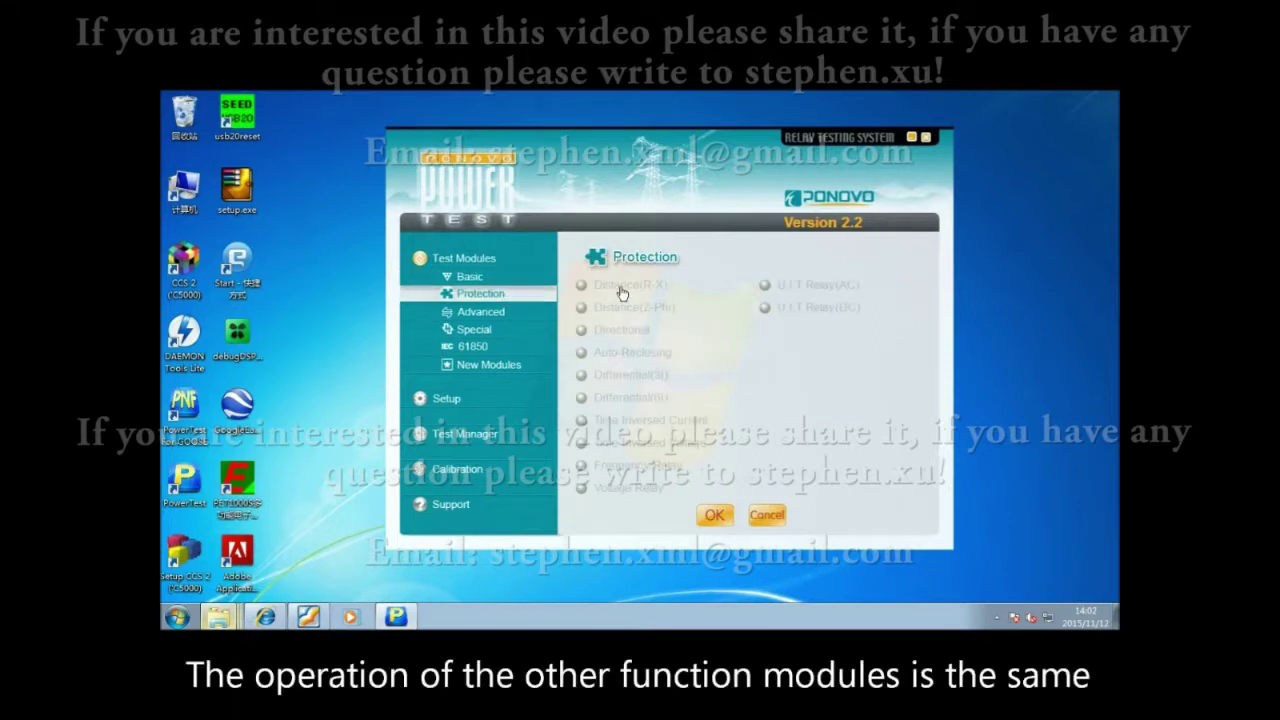
pyautogui.click(820, 309)
pyautogui.click(712, 513)
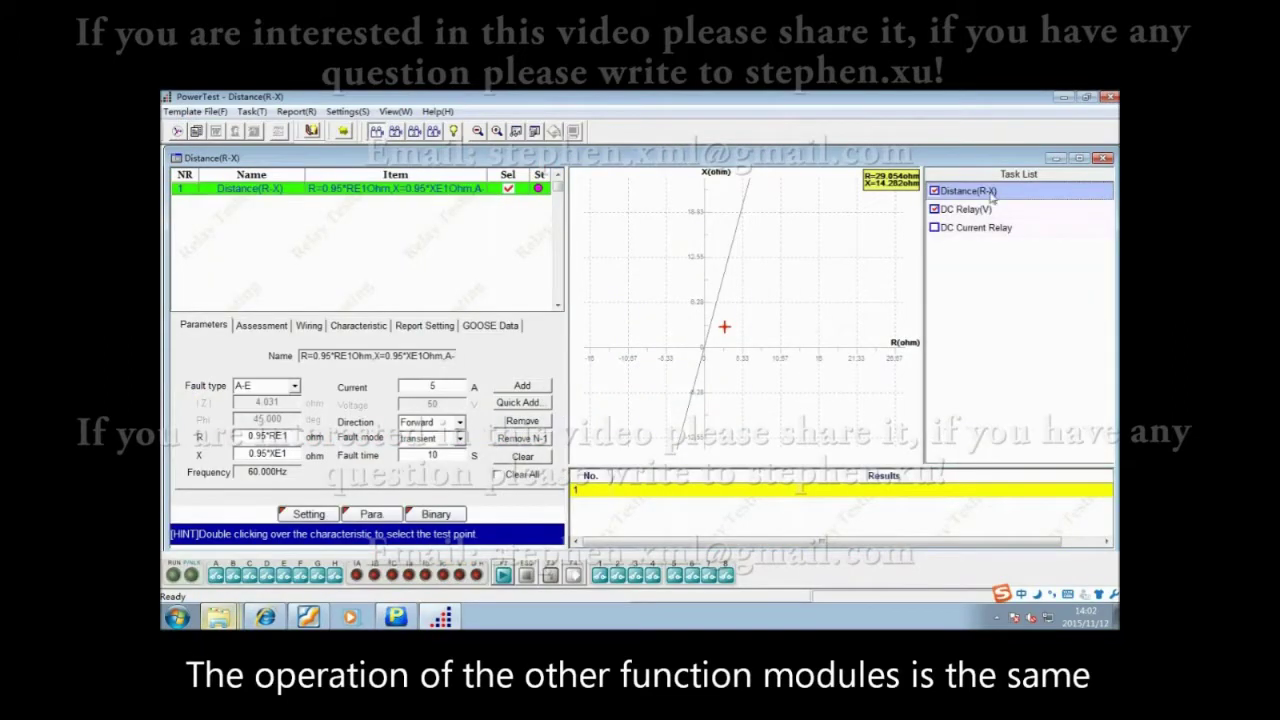
pyautogui.click(991, 212)
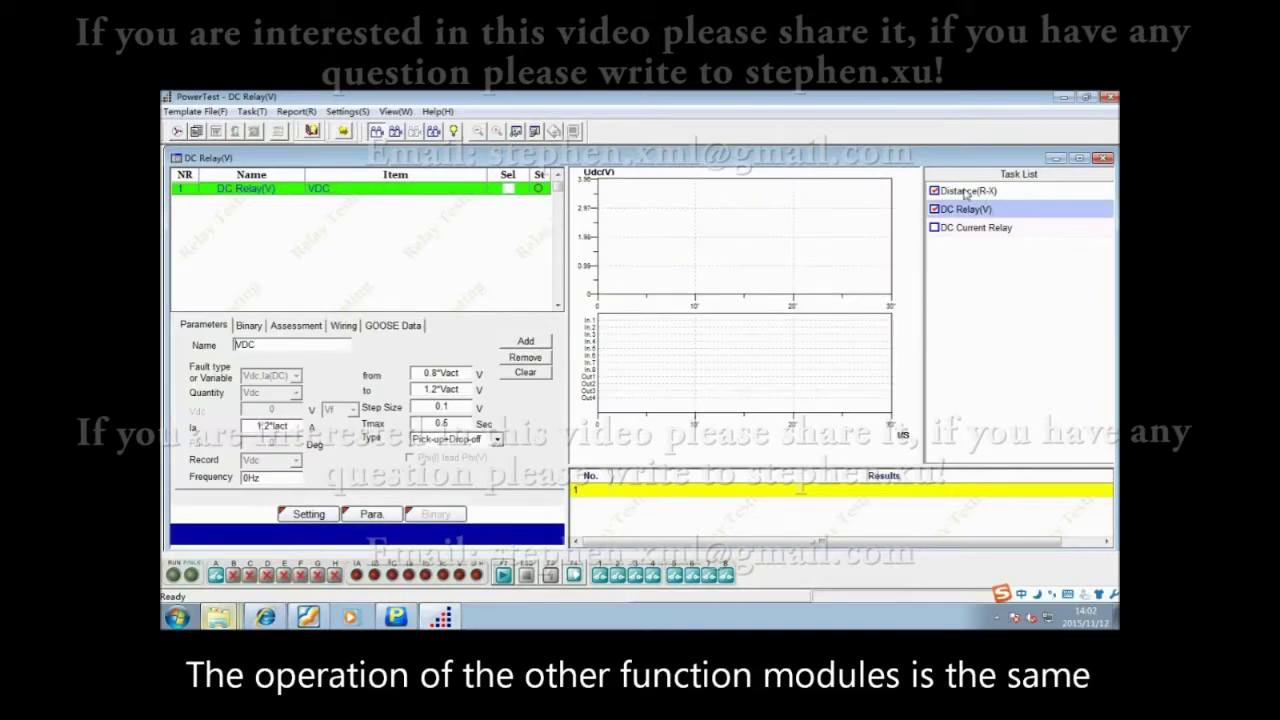
pyautogui.click(967, 192)
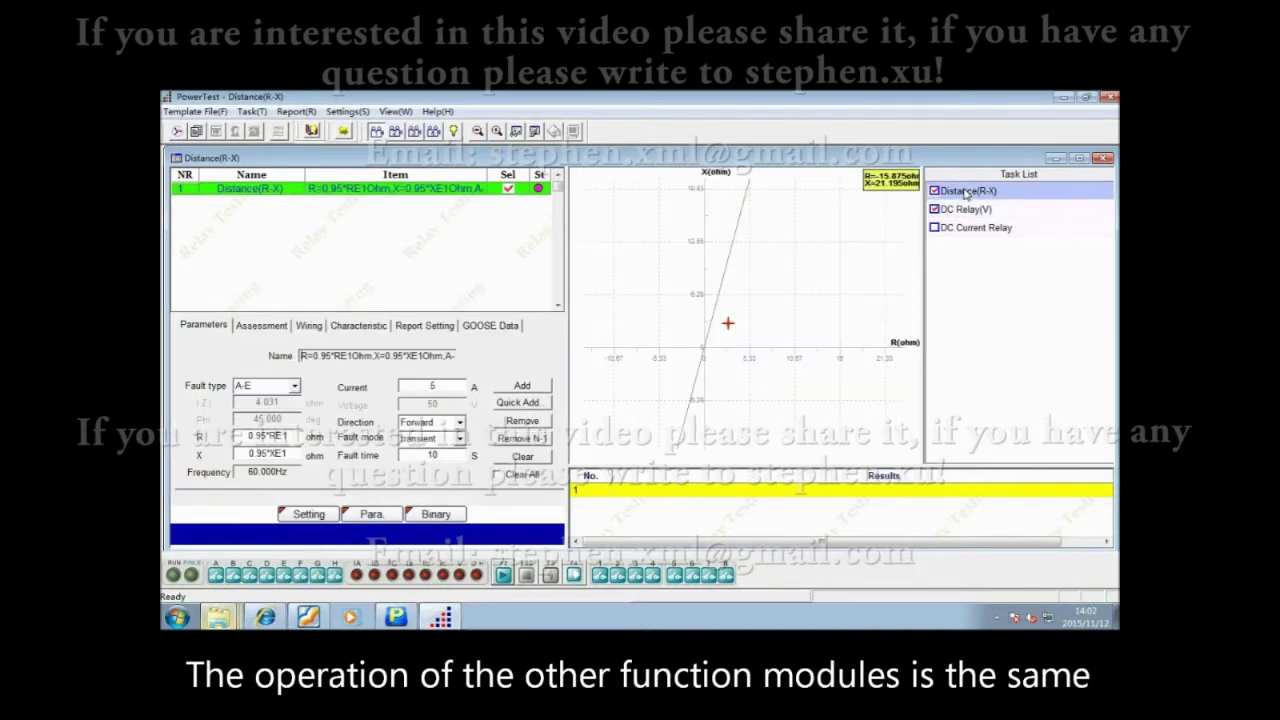
pyautogui.click(1110, 98)
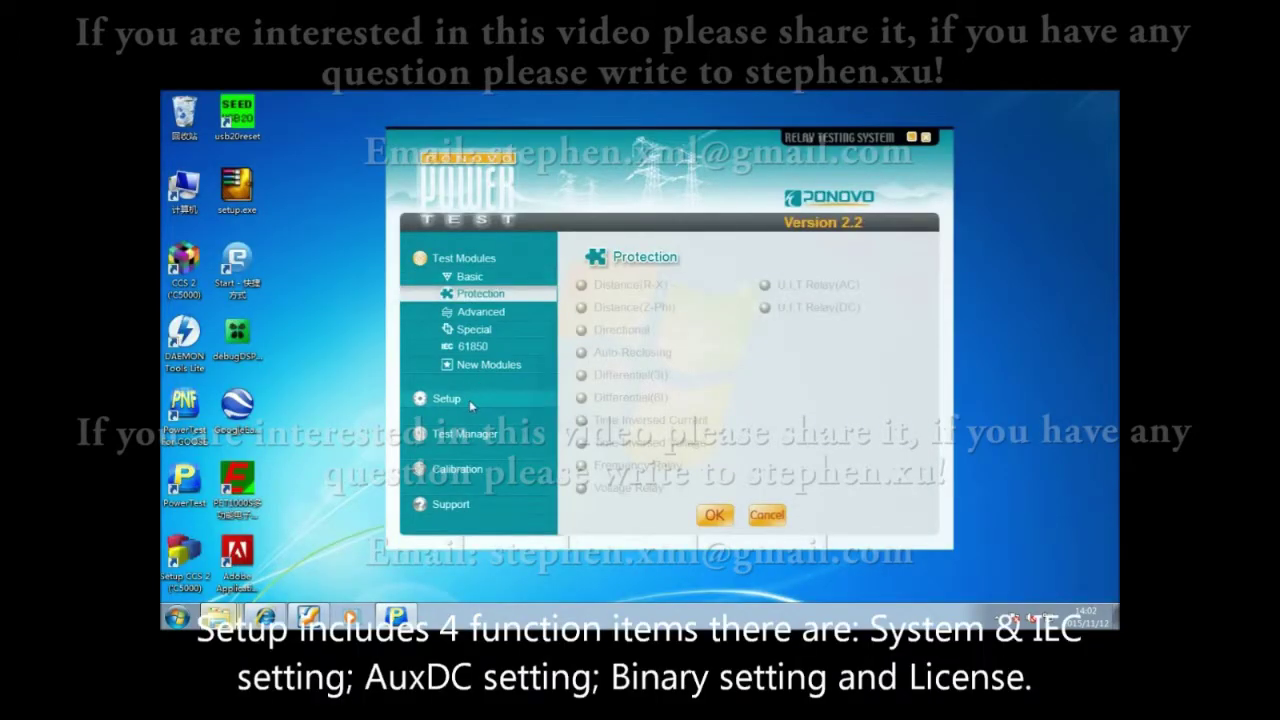
# - Open System & IEC from Setup, showing 100.000 V, 1.000 A and 50.000 Hz
pyautogui.click(502, 400)
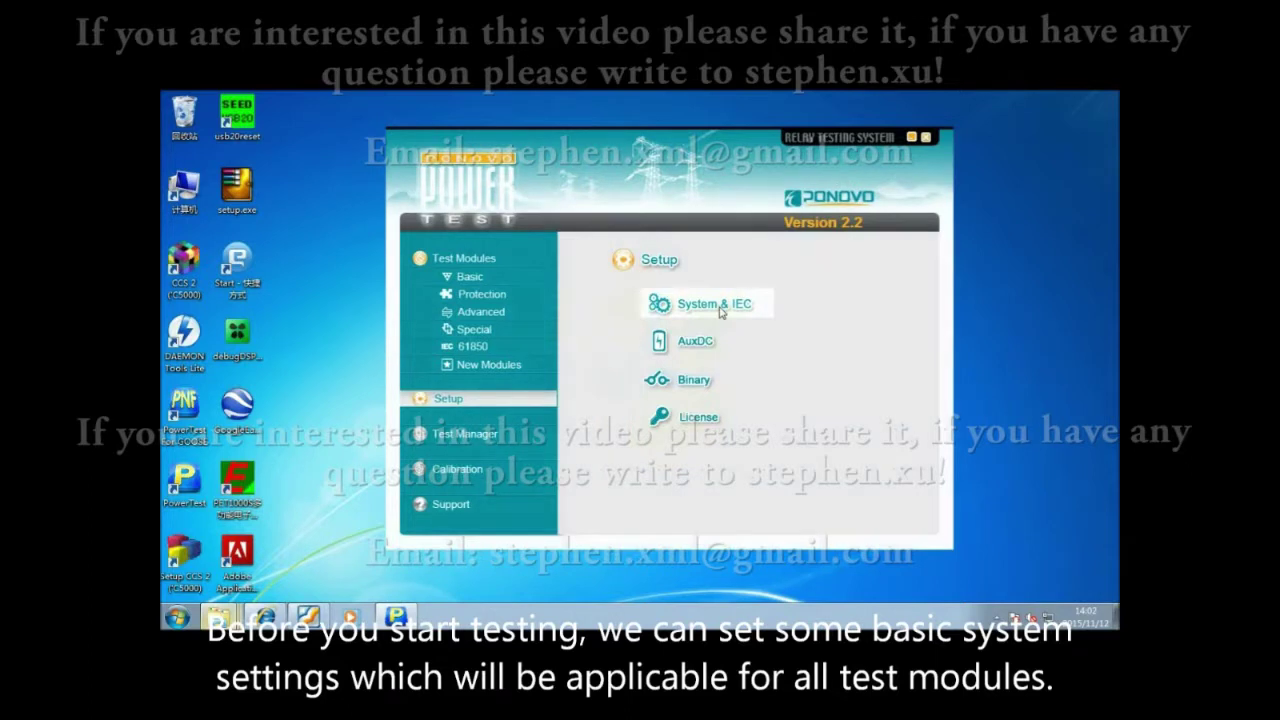
pyautogui.click(720, 310)
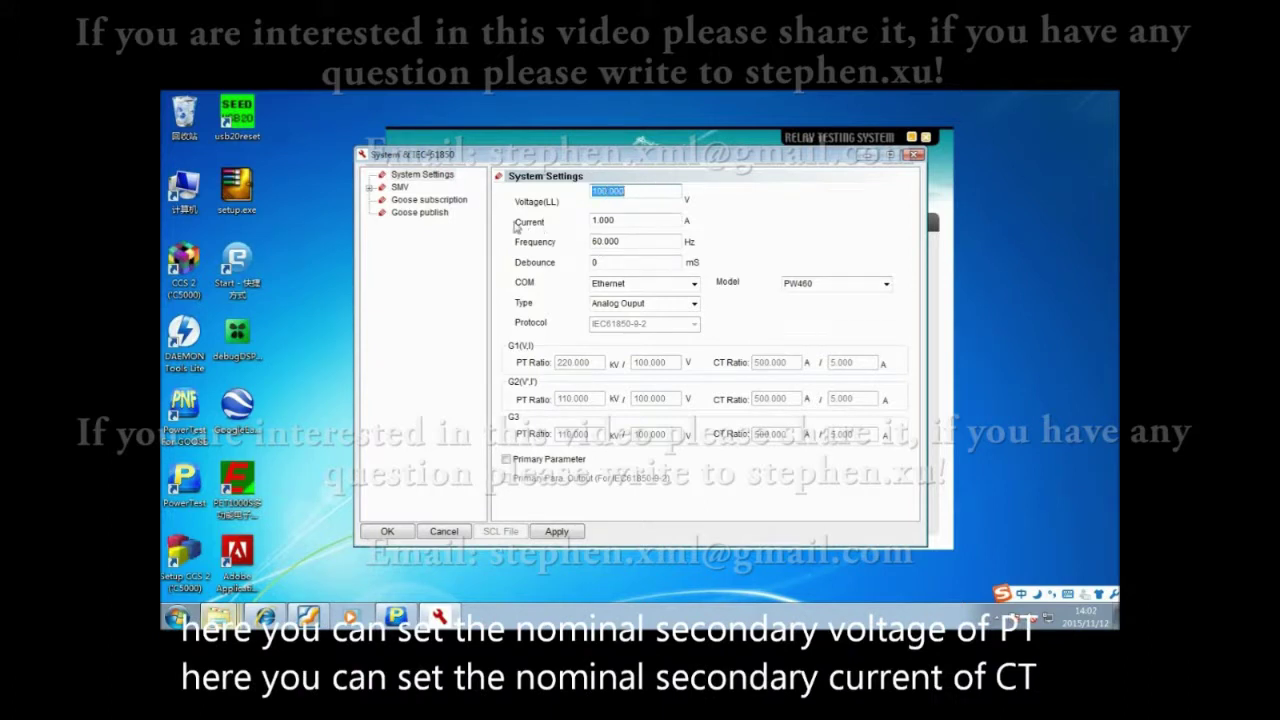
pyautogui.moveTo(592, 220); pyautogui.dragTo(629, 219)
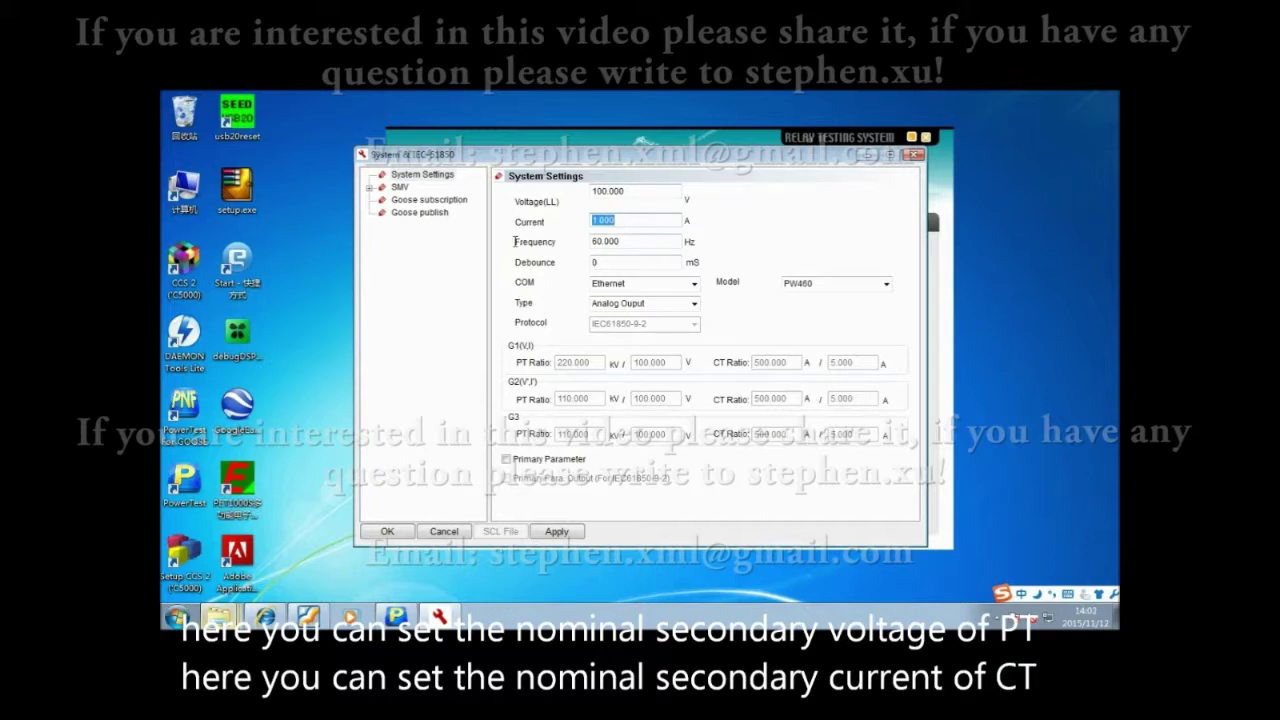
pyautogui.click(594, 243)
pyautogui.moveTo(594, 243); pyautogui.dragTo(641, 241)
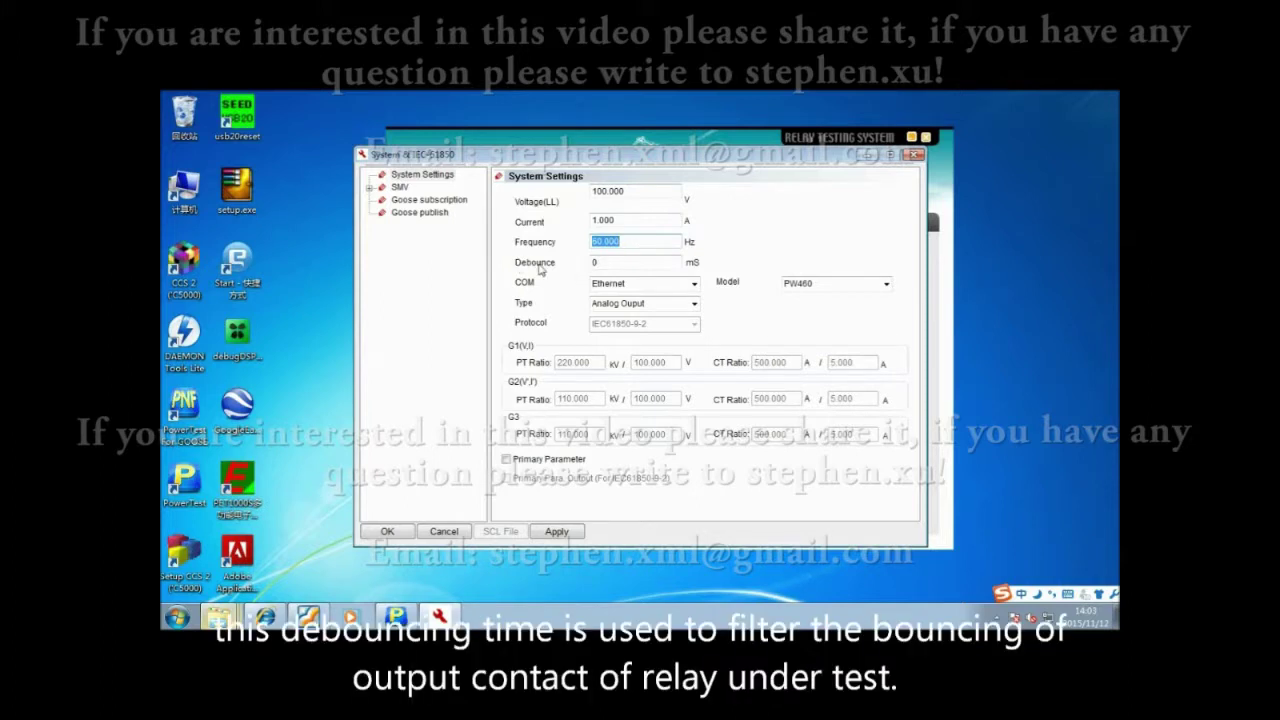
pyautogui.moveTo(594, 264); pyautogui.dragTo(607, 262)
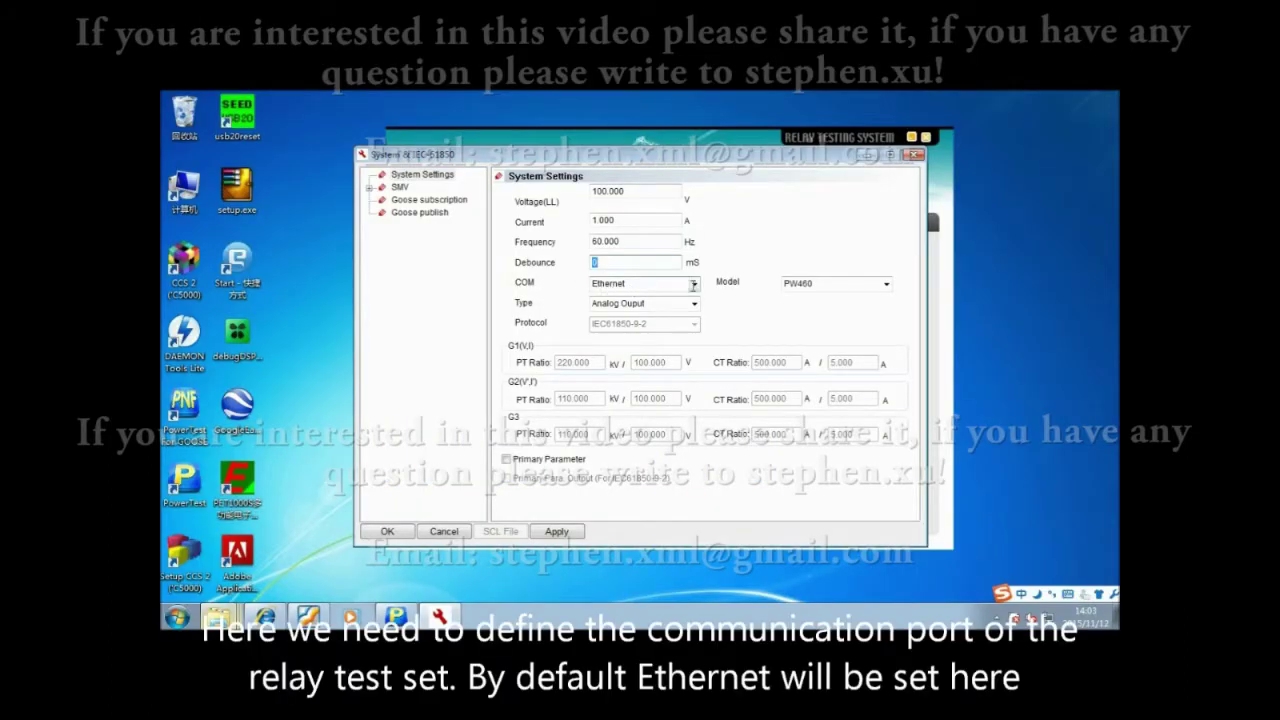
pyautogui.click(694, 285)
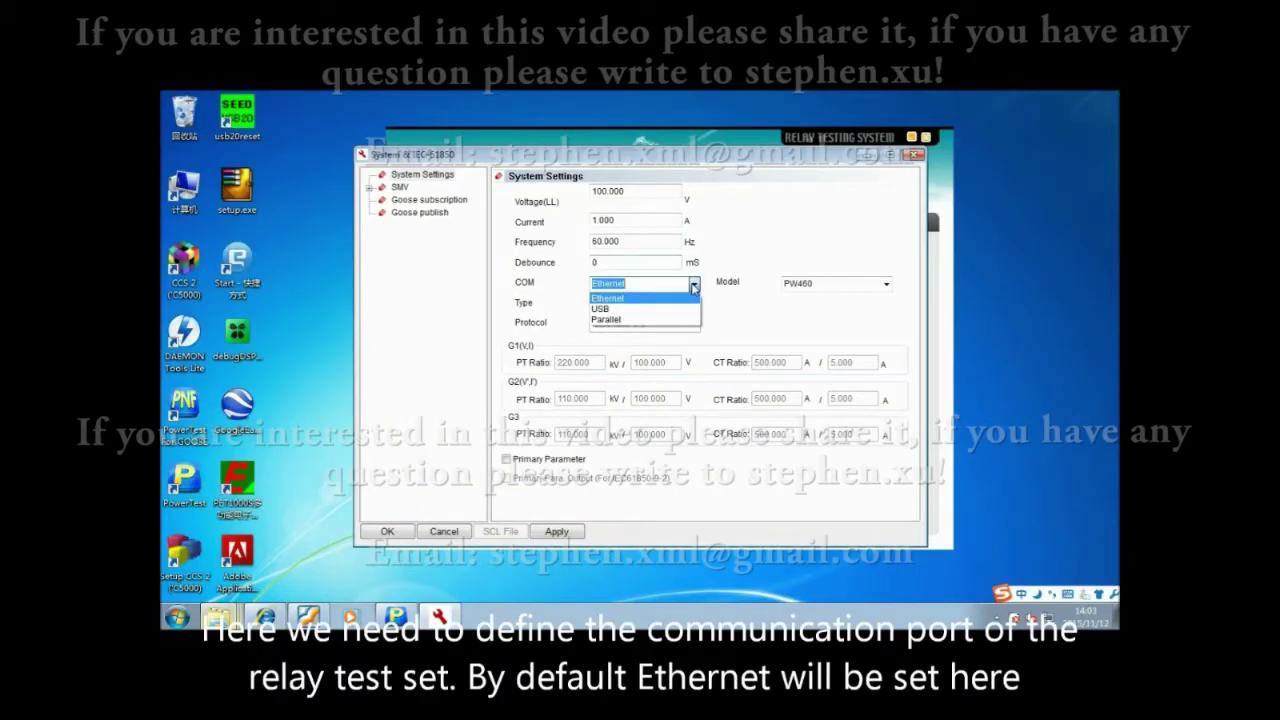
pyautogui.click(622, 299)
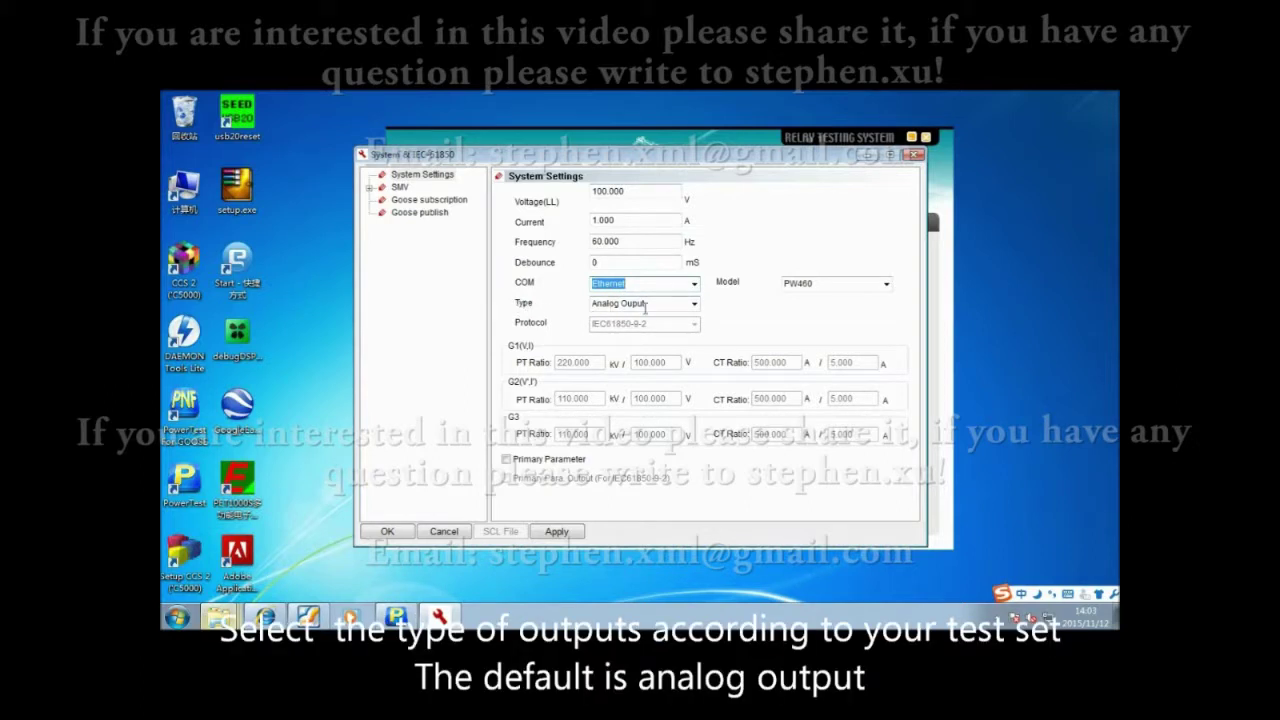
pyautogui.click(691, 305)
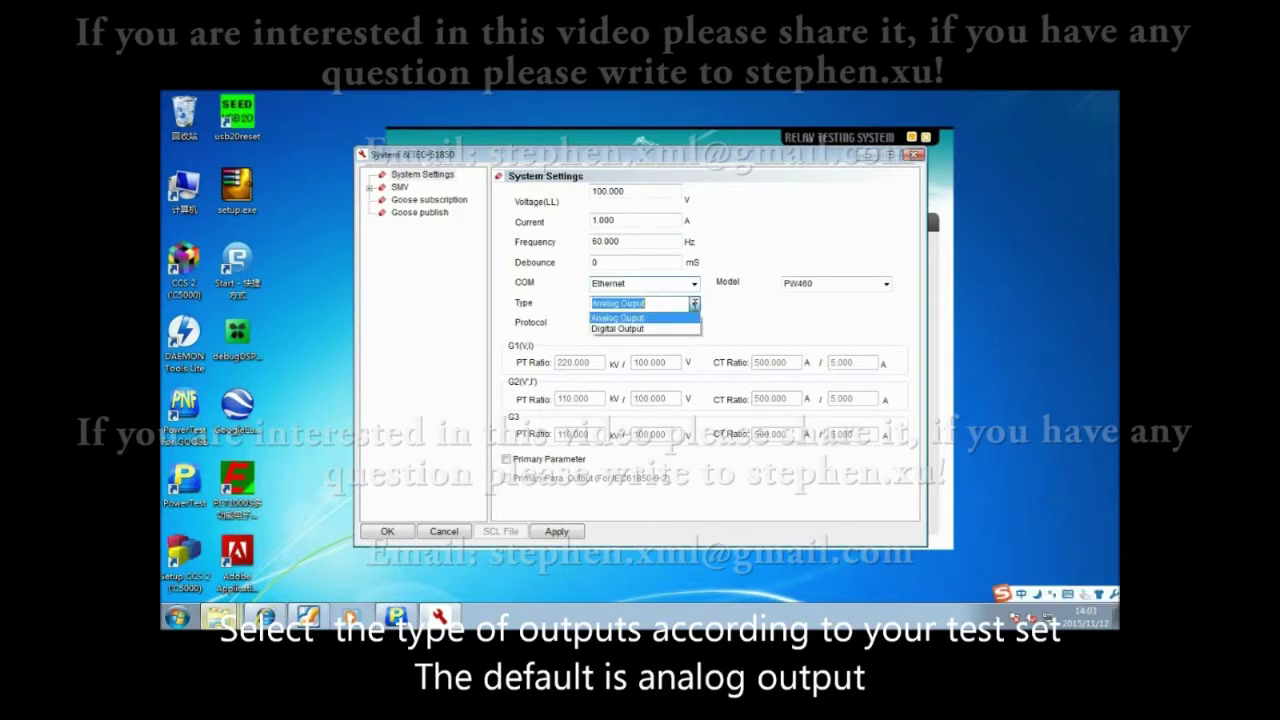
pyautogui.click(630, 330)
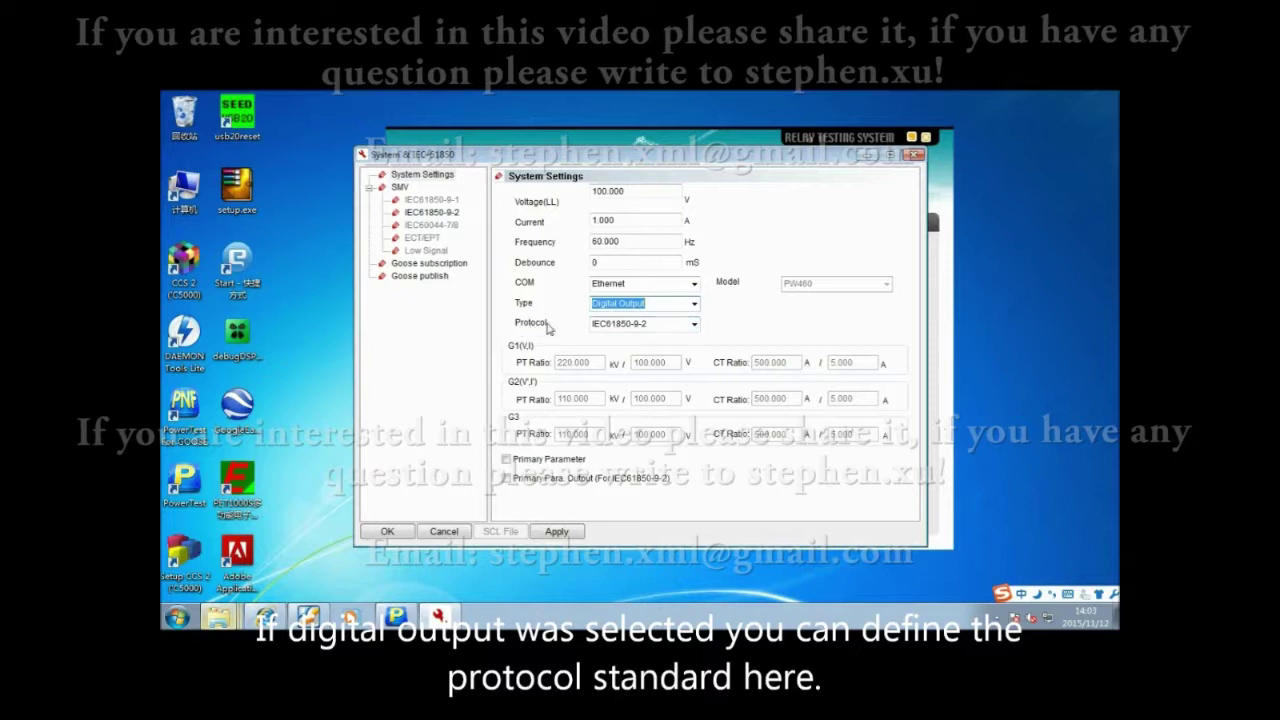
pyautogui.click(694, 325)
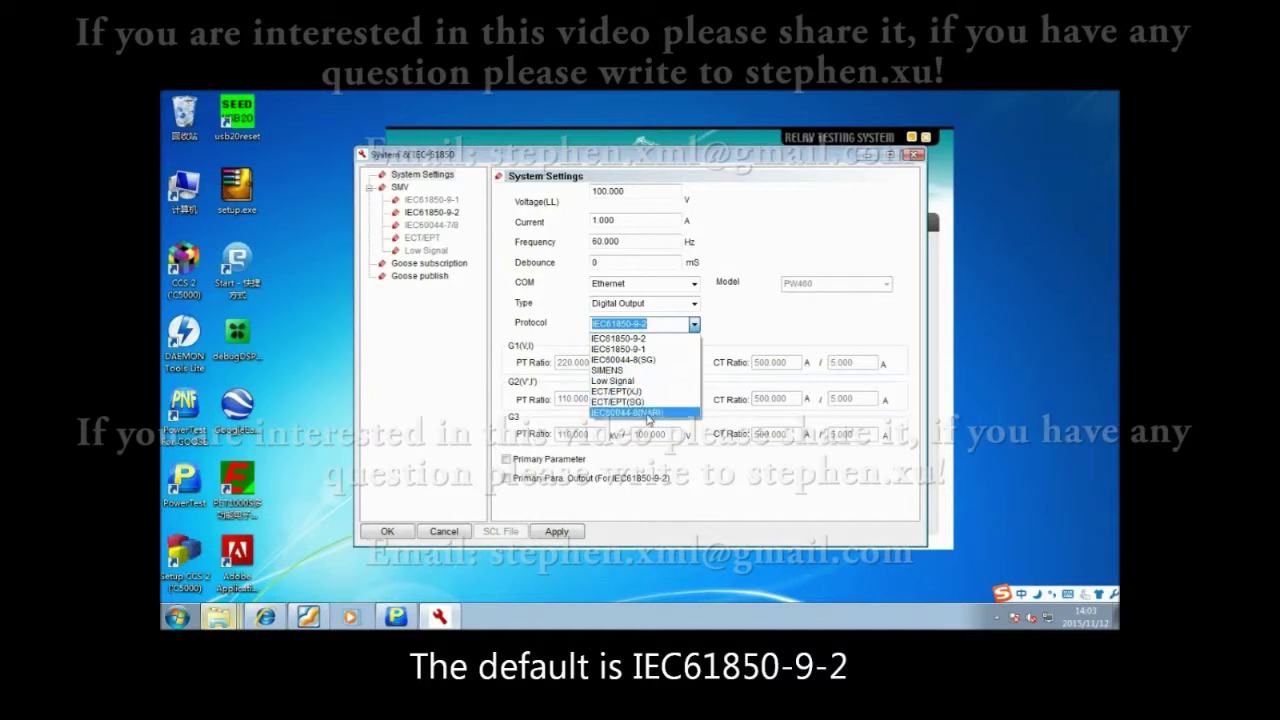
pyautogui.click(694, 328)
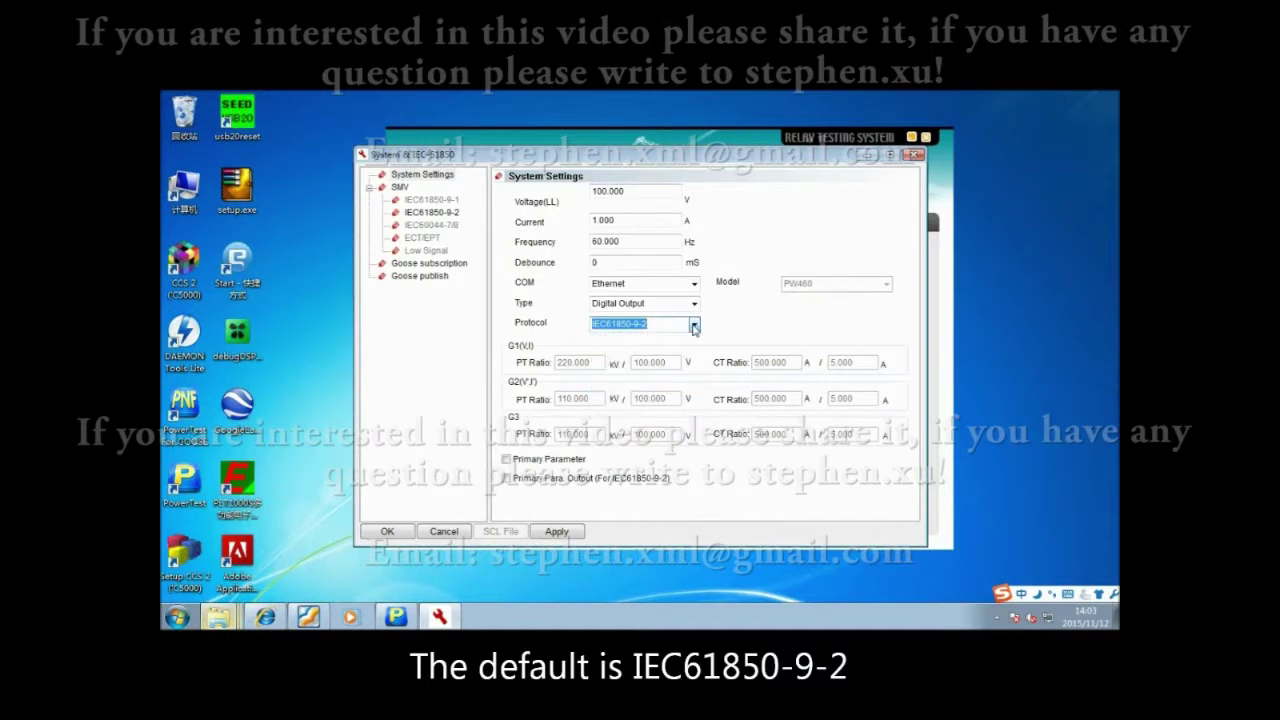
pyautogui.click(694, 303)
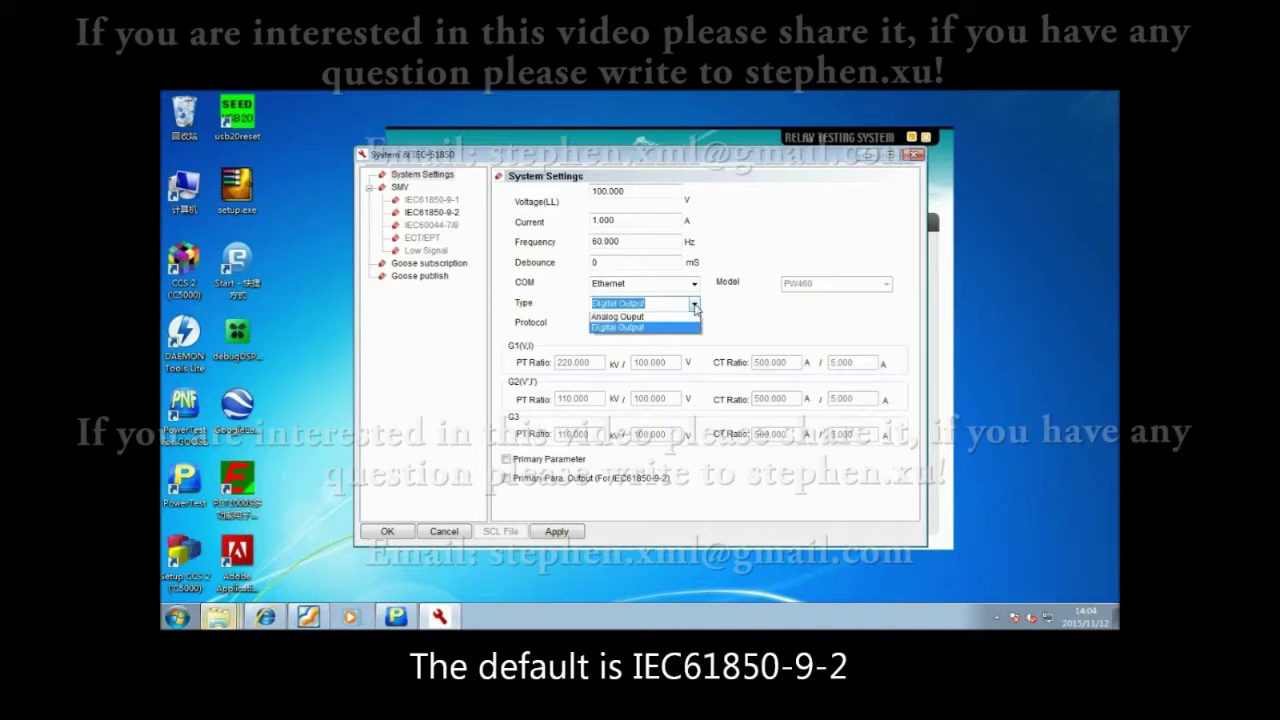
pyautogui.click(638, 319)
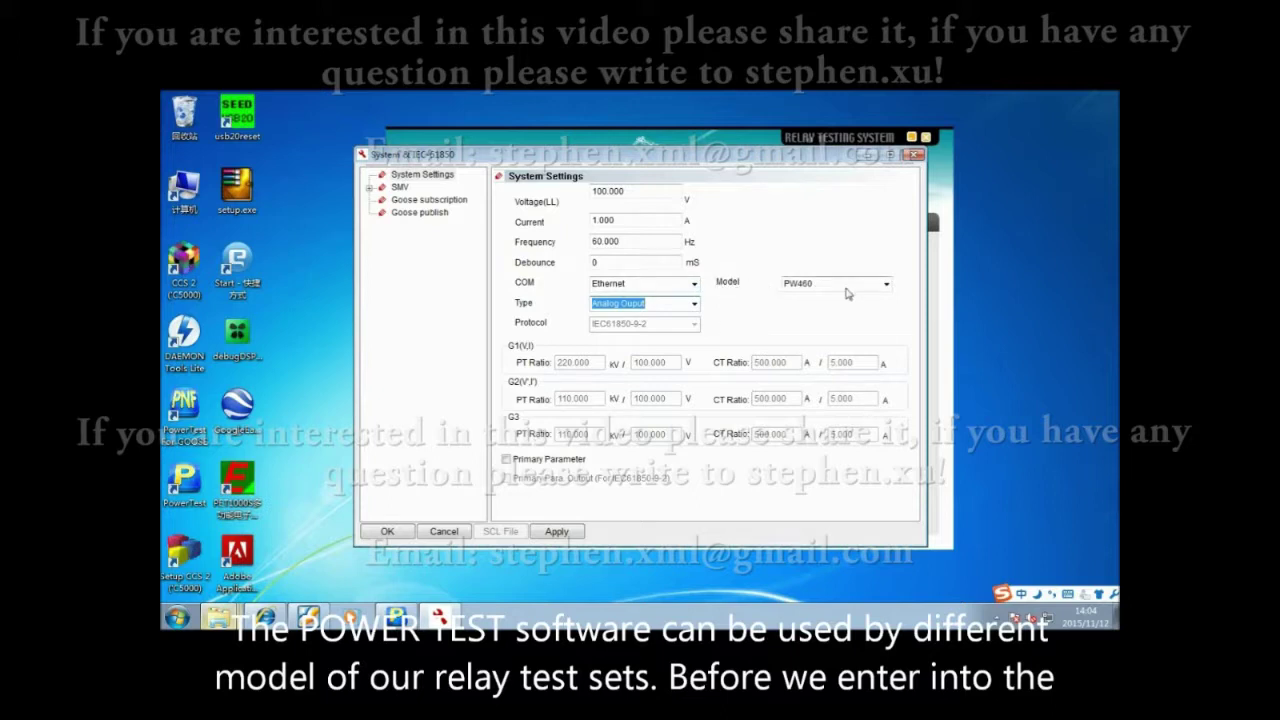
pyautogui.click(885, 286)
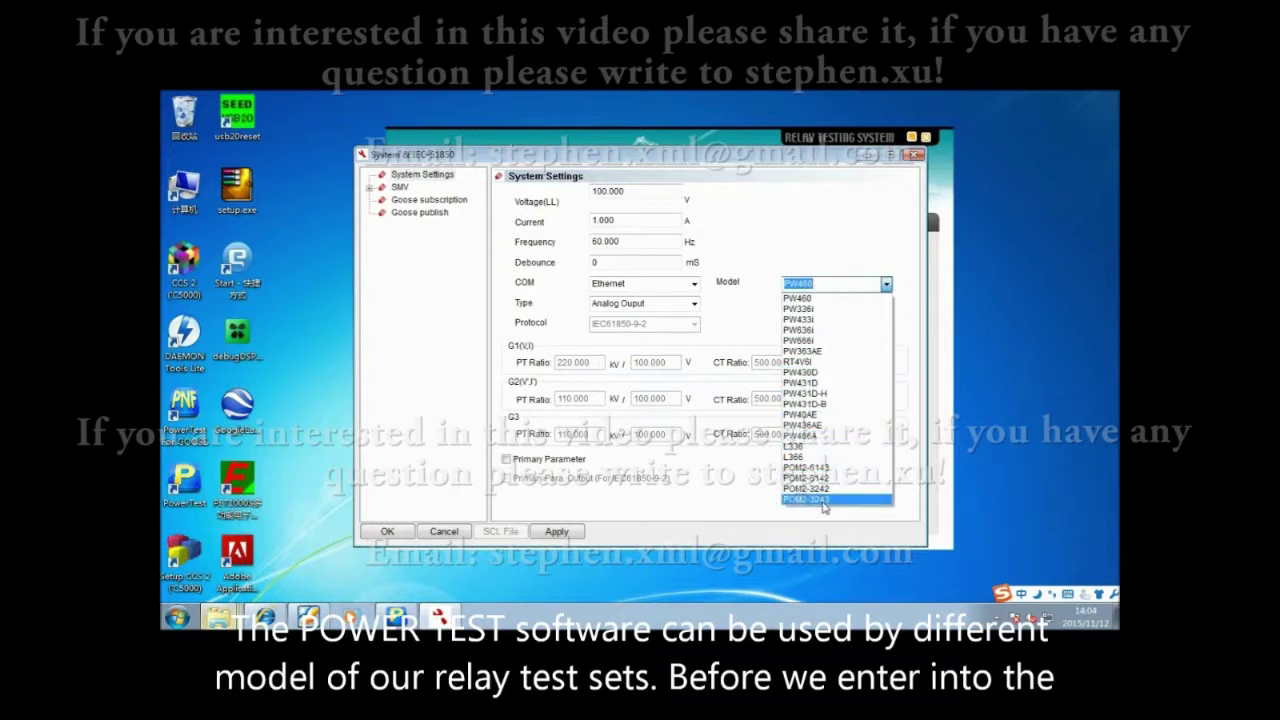
pyautogui.click(816, 298)
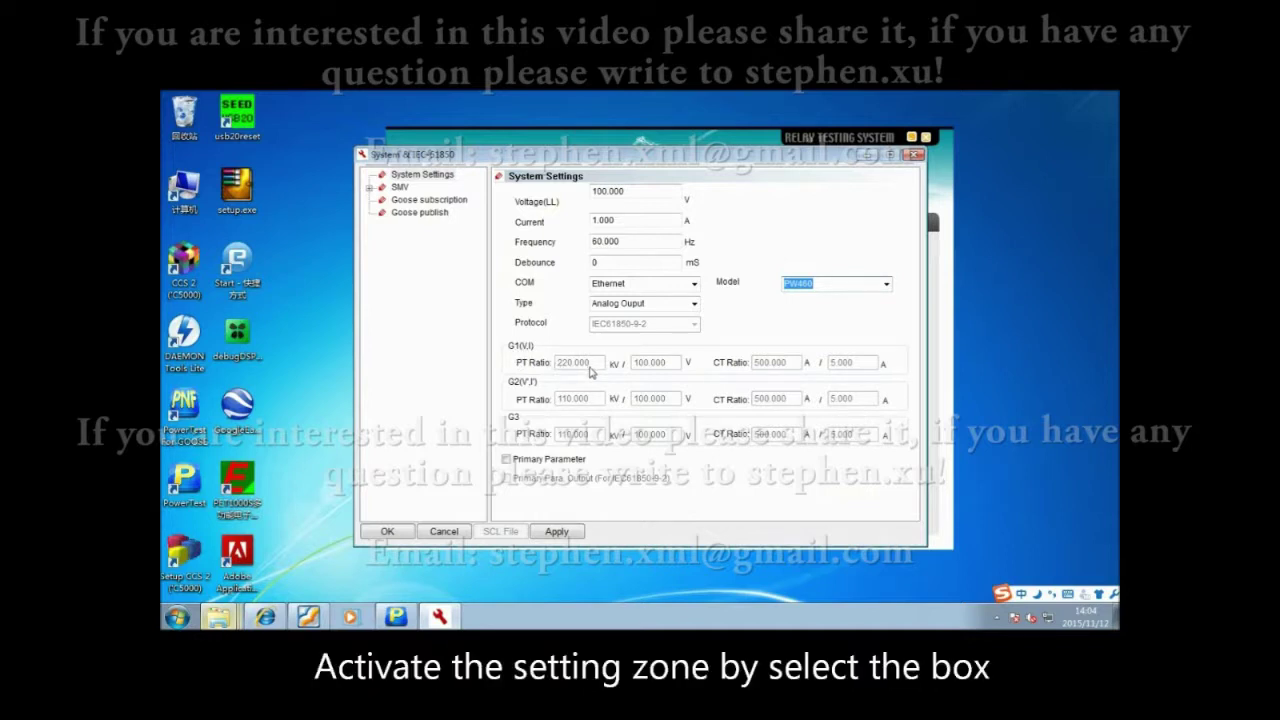
pyautogui.click(506, 460)
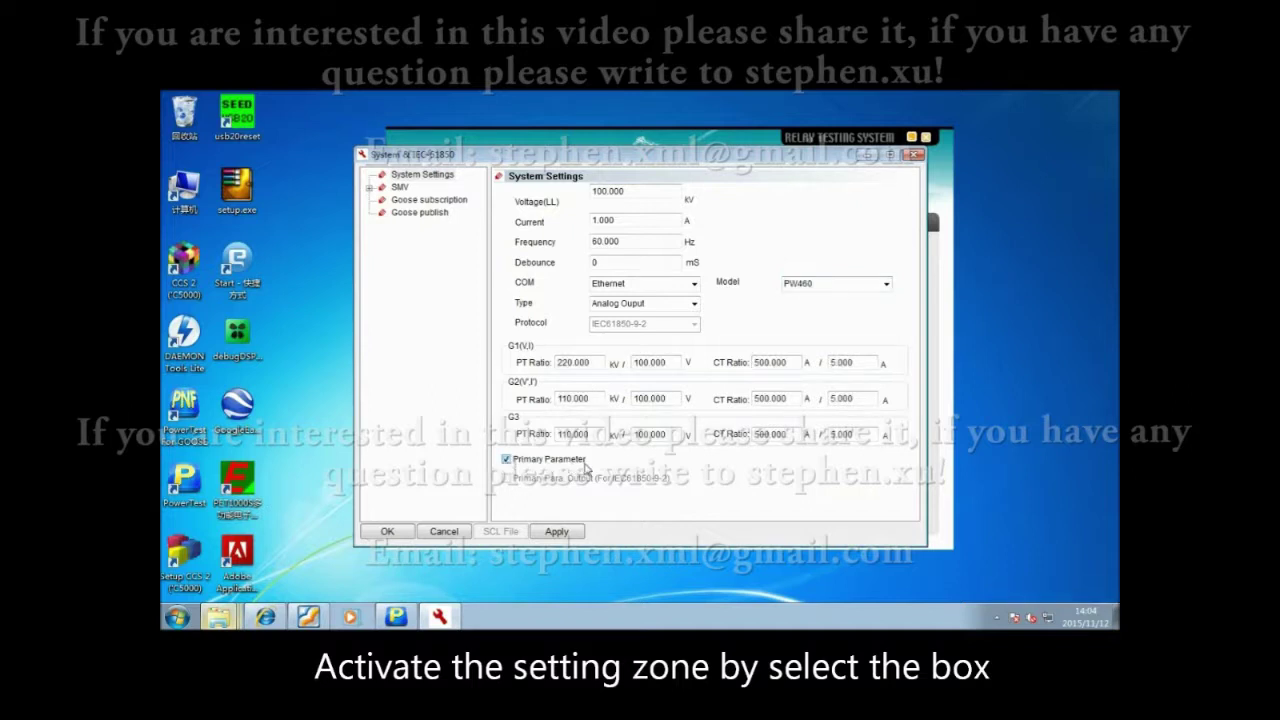
pyautogui.moveTo(558, 364); pyautogui.dragTo(601, 363)
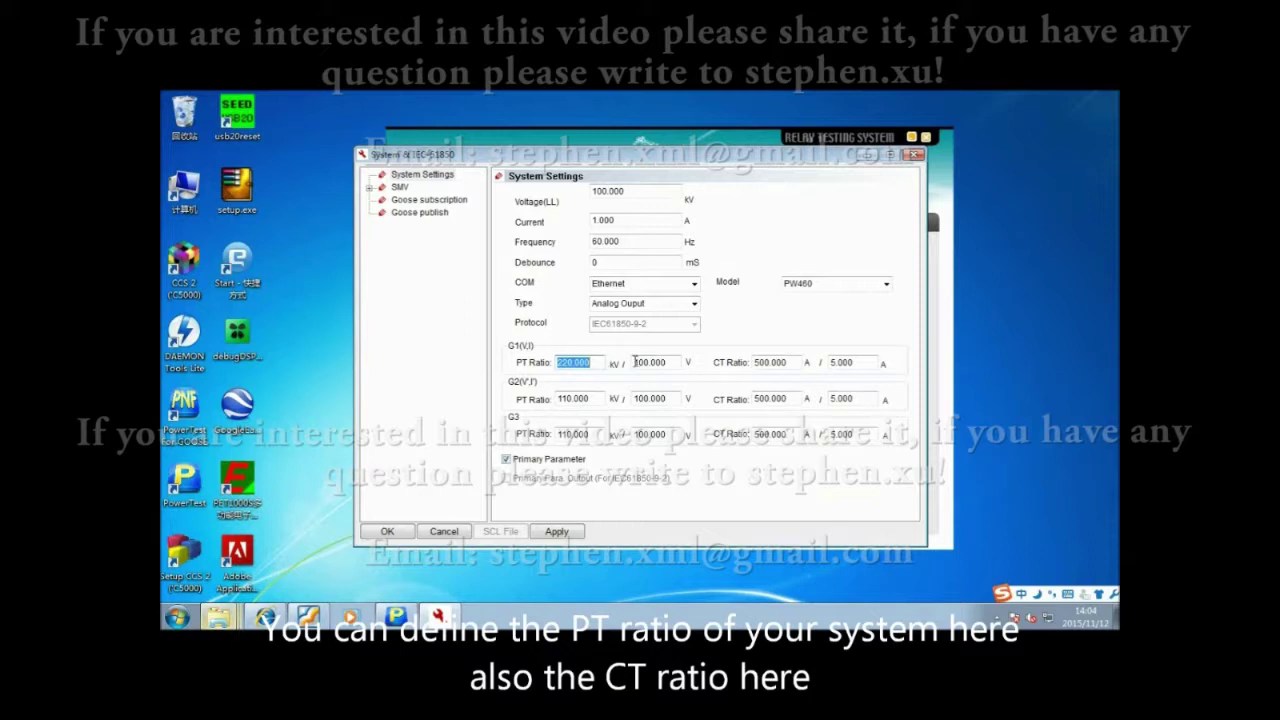
pyautogui.moveTo(634, 362); pyautogui.dragTo(672, 361)
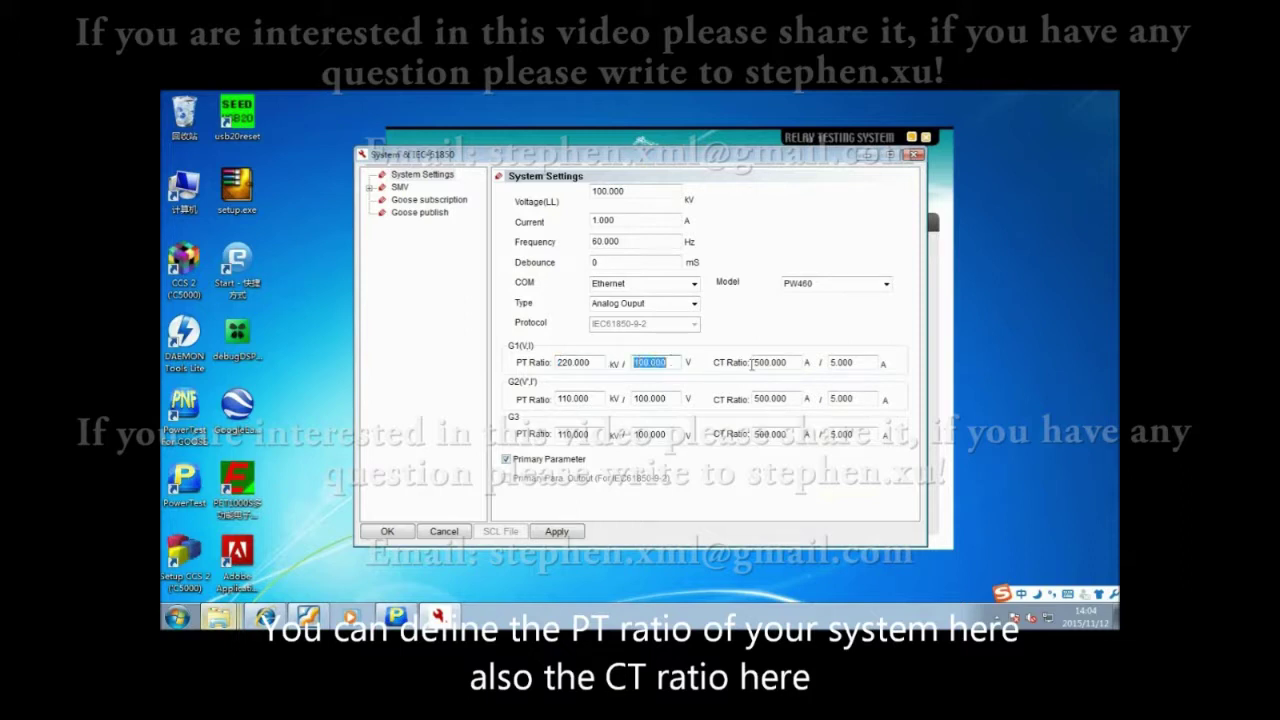
pyautogui.moveTo(756, 363); pyautogui.dragTo(848, 368)
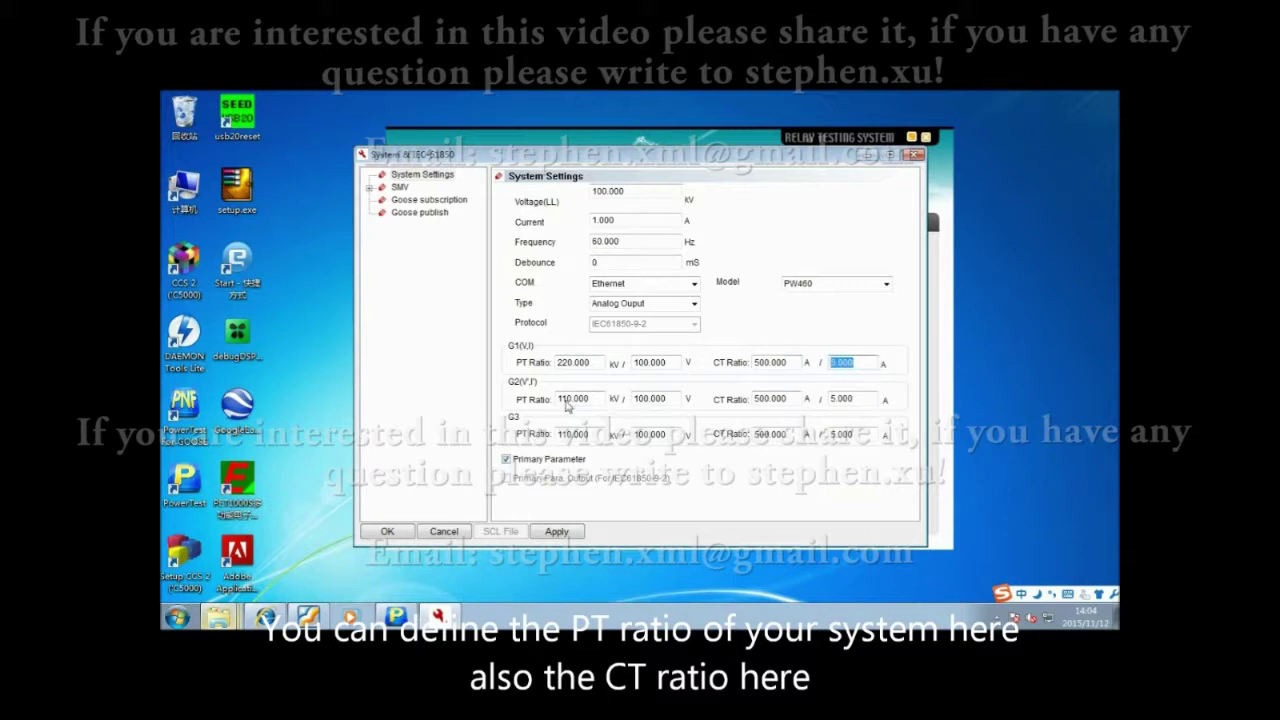
pyautogui.click(506, 459)
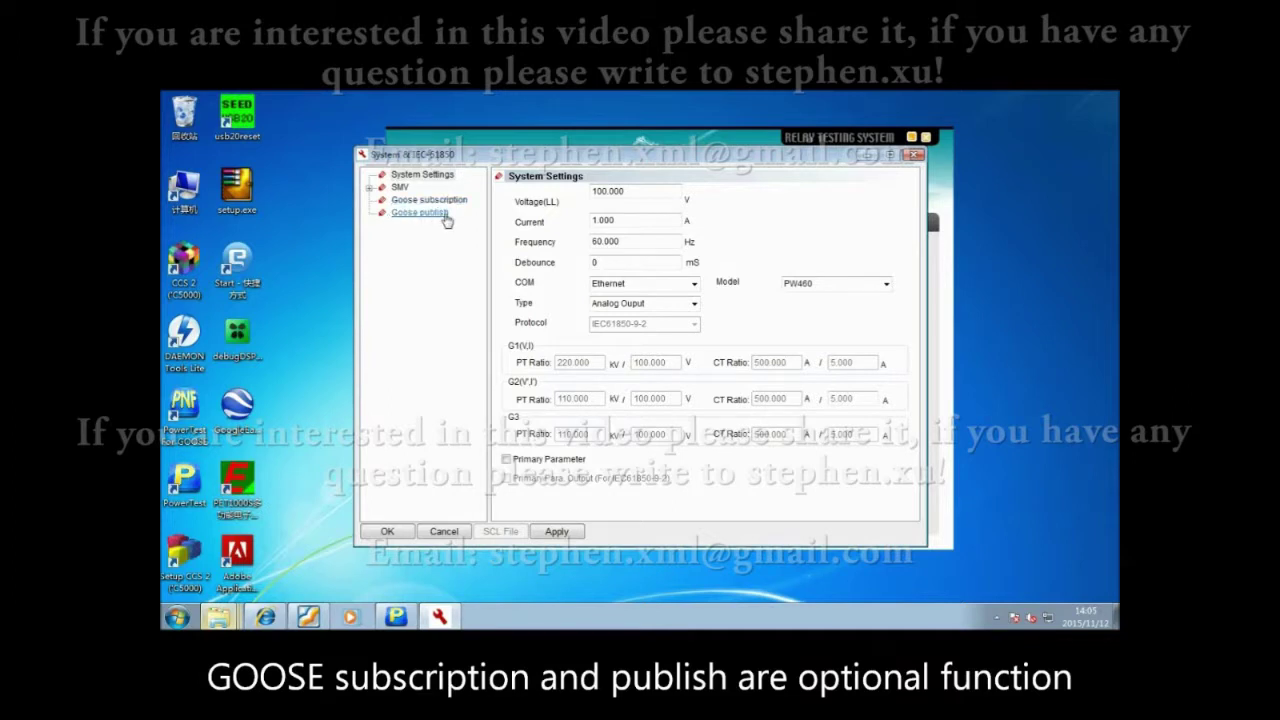
pyautogui.click(454, 202)
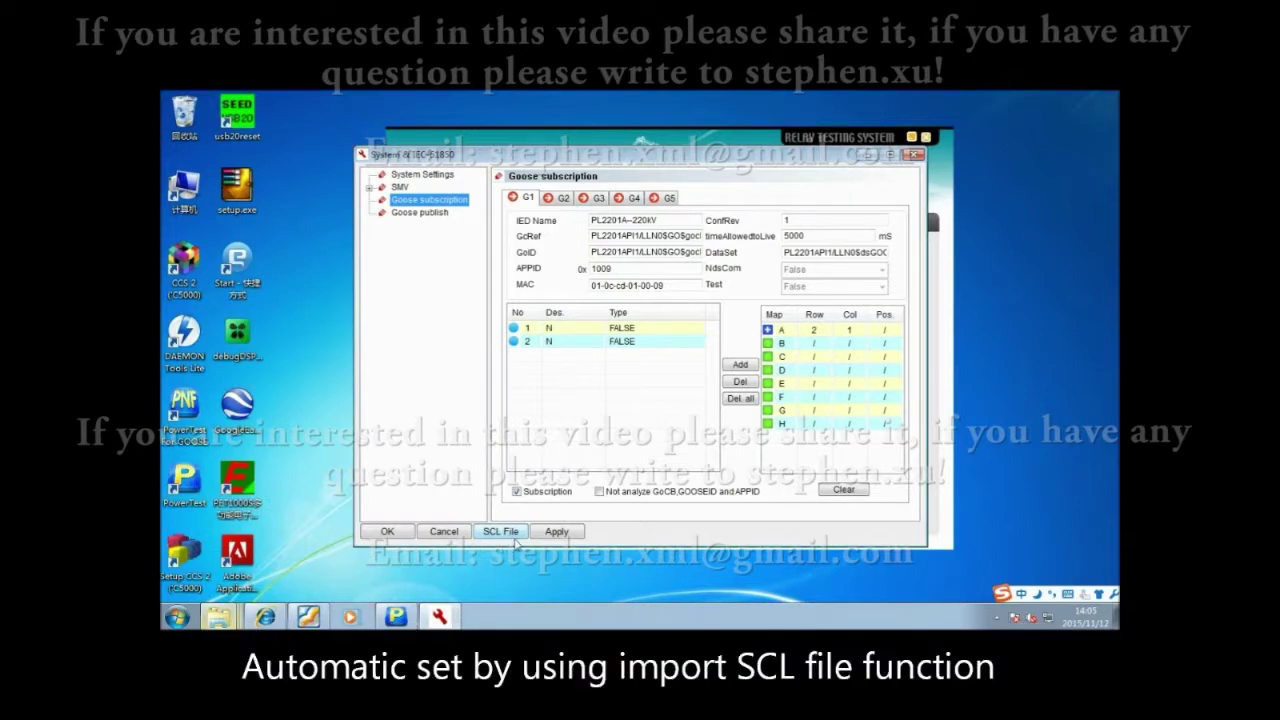
pyautogui.click(430, 213)
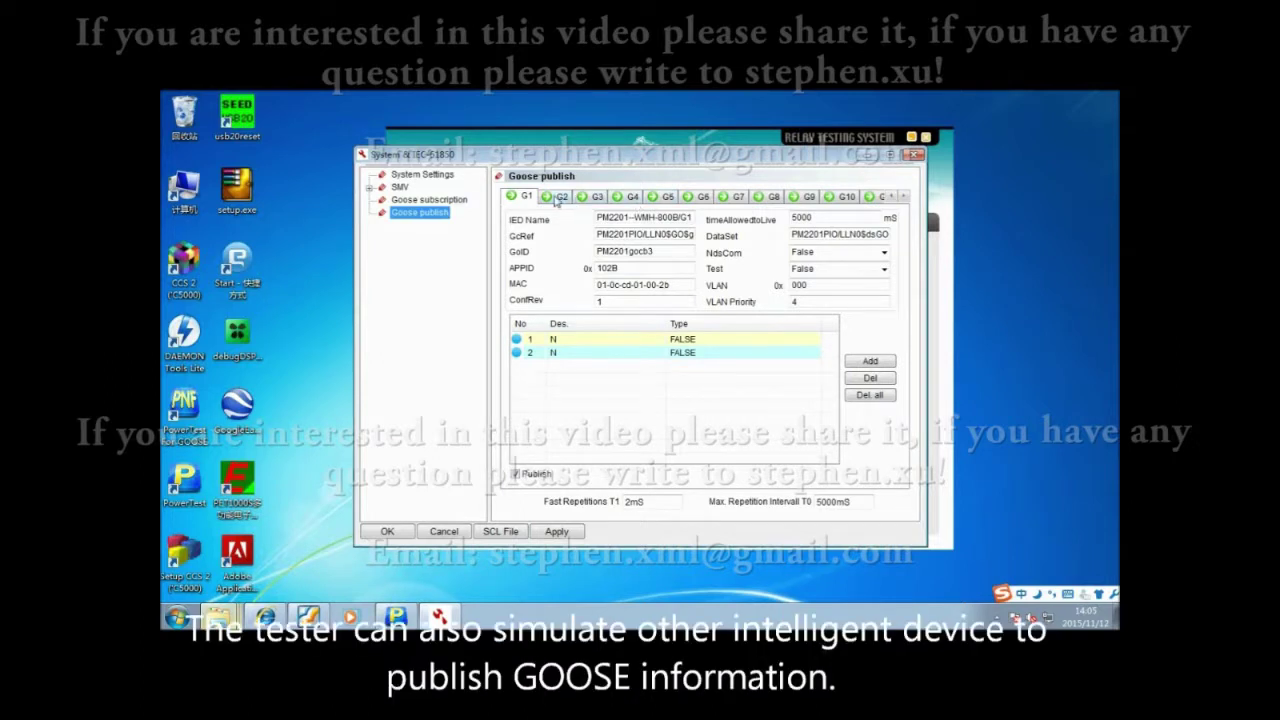
pyautogui.click(557, 199)
pyautogui.click(521, 203)
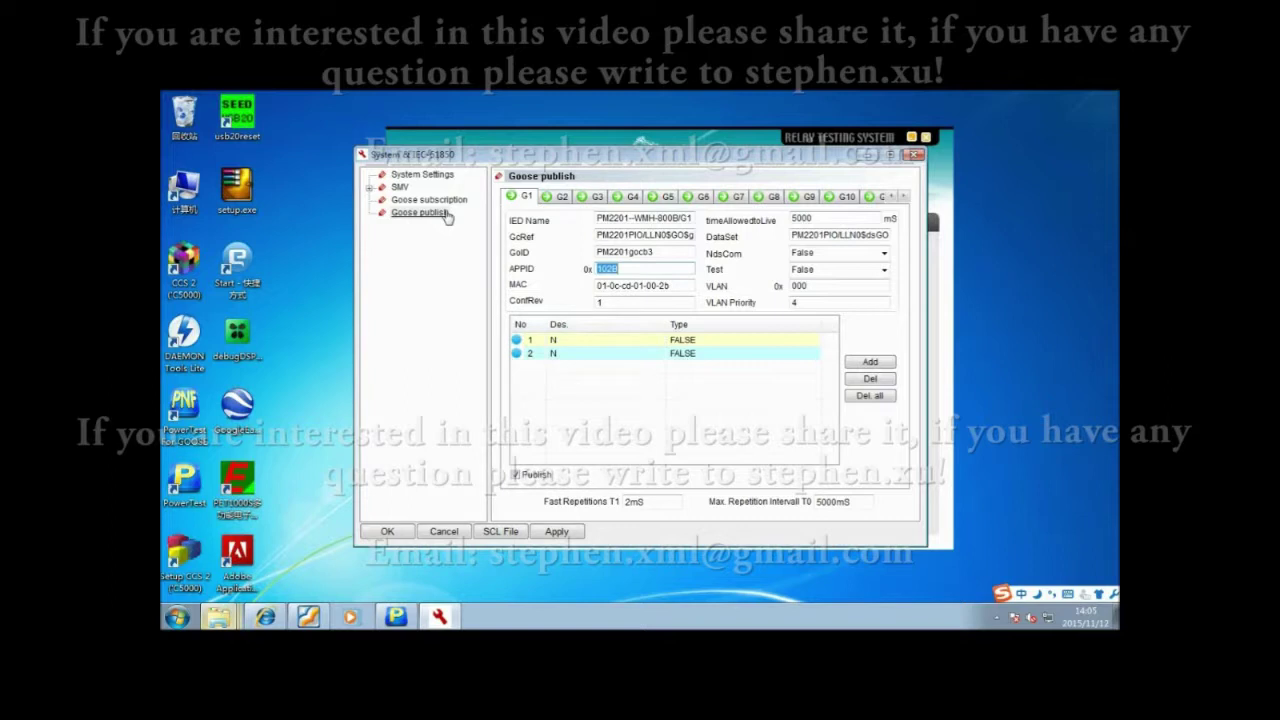
pyautogui.click(392, 176)
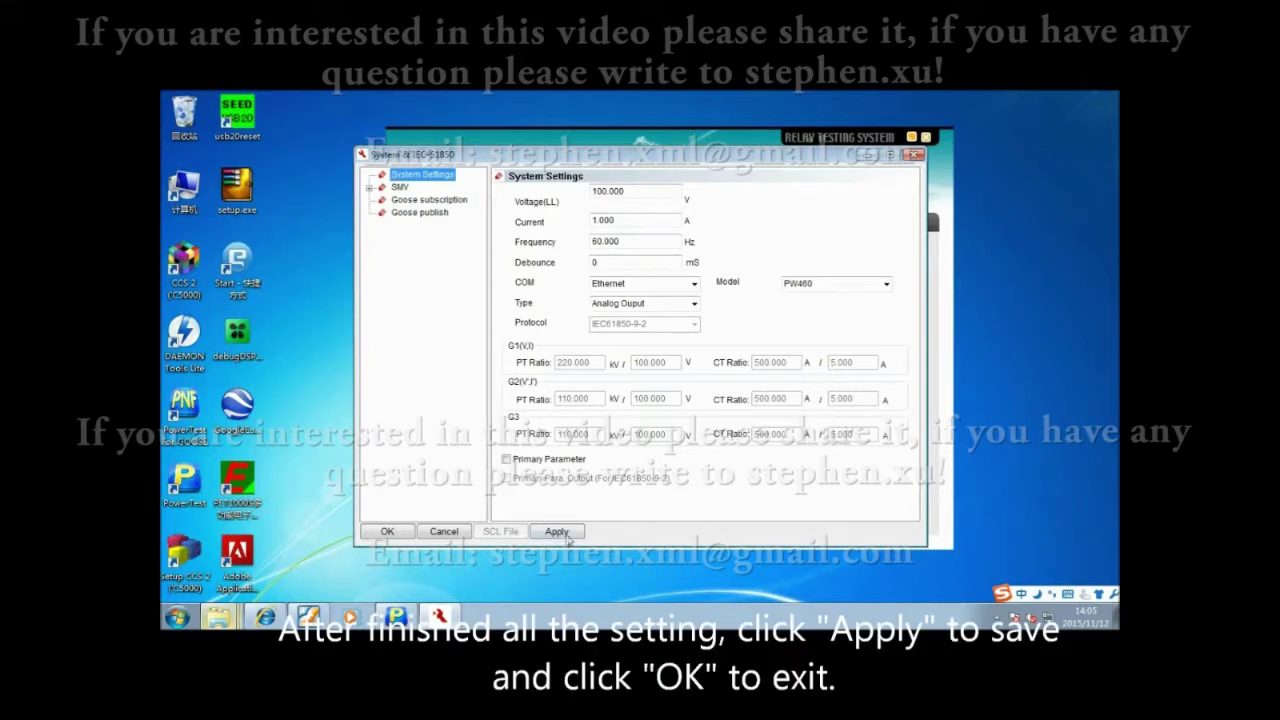
# - Apply and save the System & IEC settings, then bring up the Aux. DC dialog
pyautogui.click(572, 536)
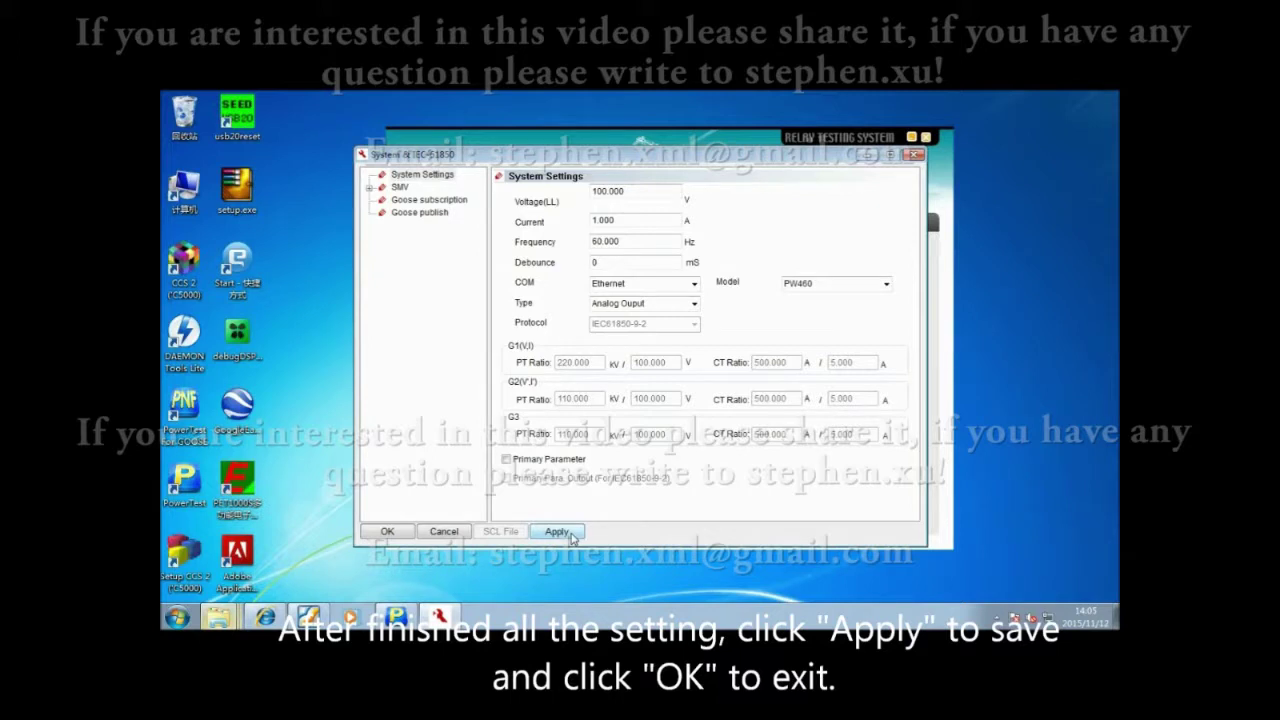
pyautogui.click(388, 532)
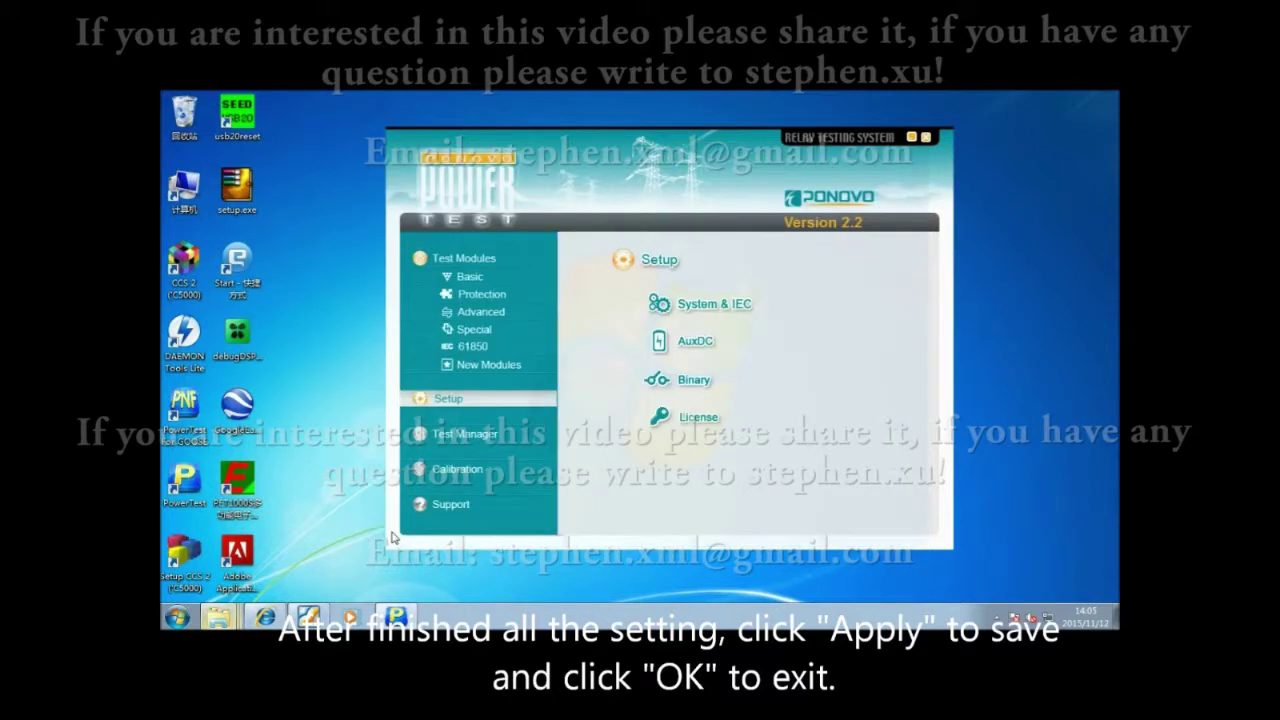
pyautogui.click(725, 351)
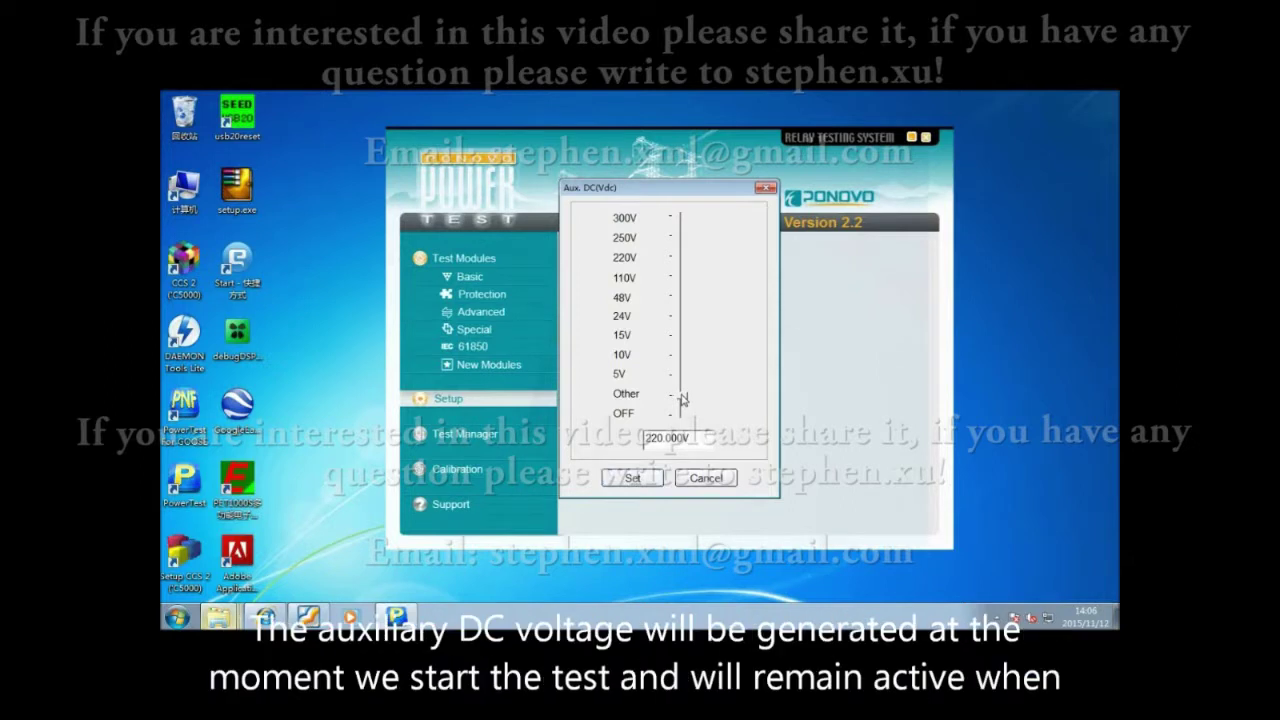
# - Set the auxiliary DC output voltage to 220 V
pyautogui.moveTo(681, 399); pyautogui.dragTo(679, 262)
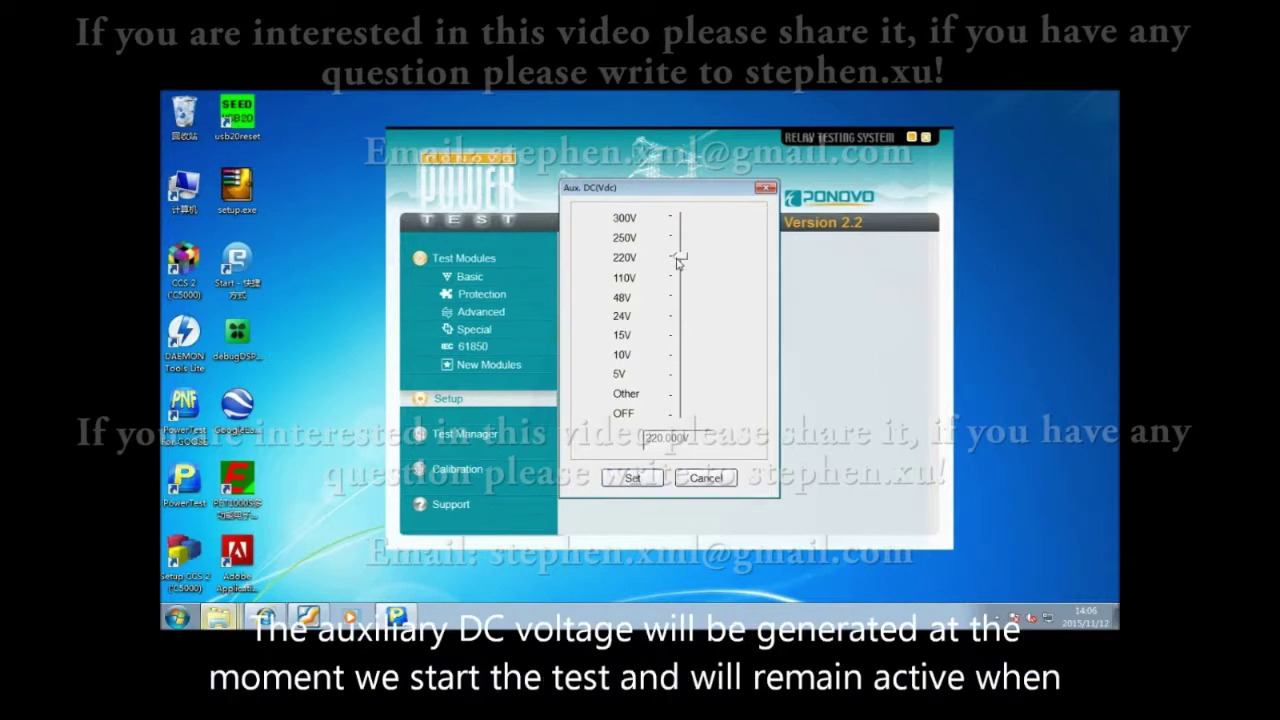
pyautogui.click(632, 480)
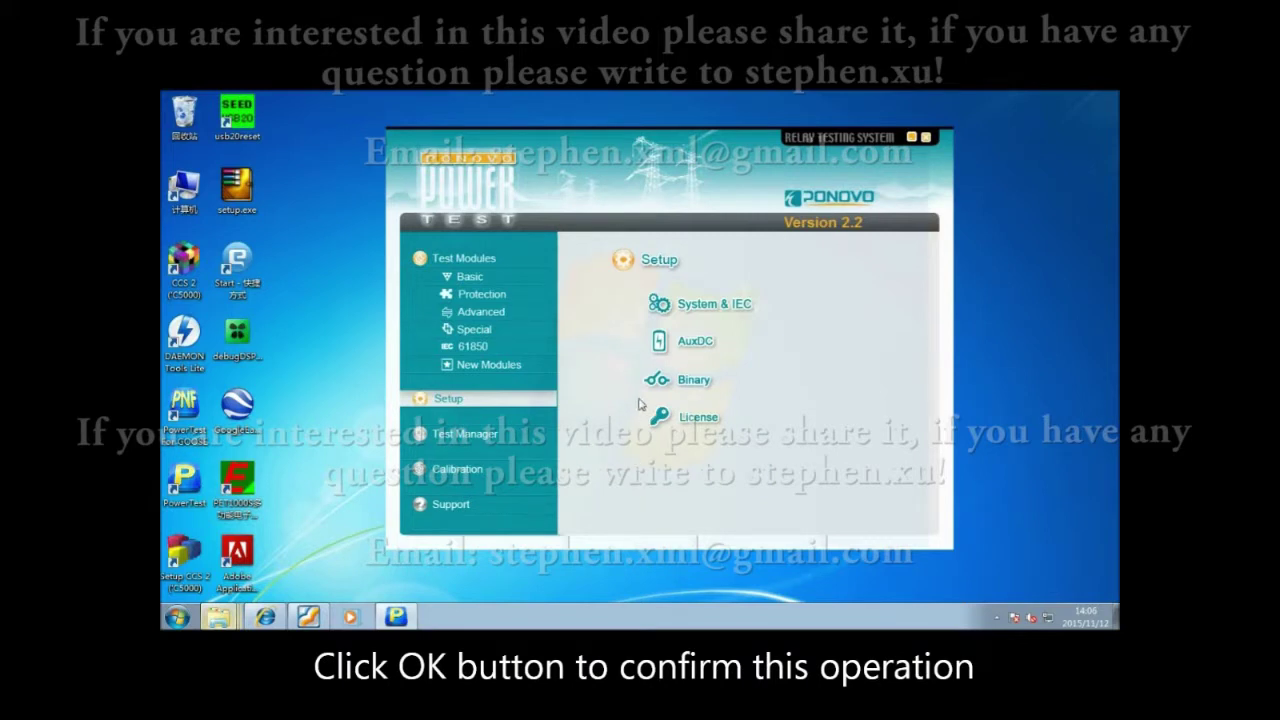
pyautogui.click(707, 386)
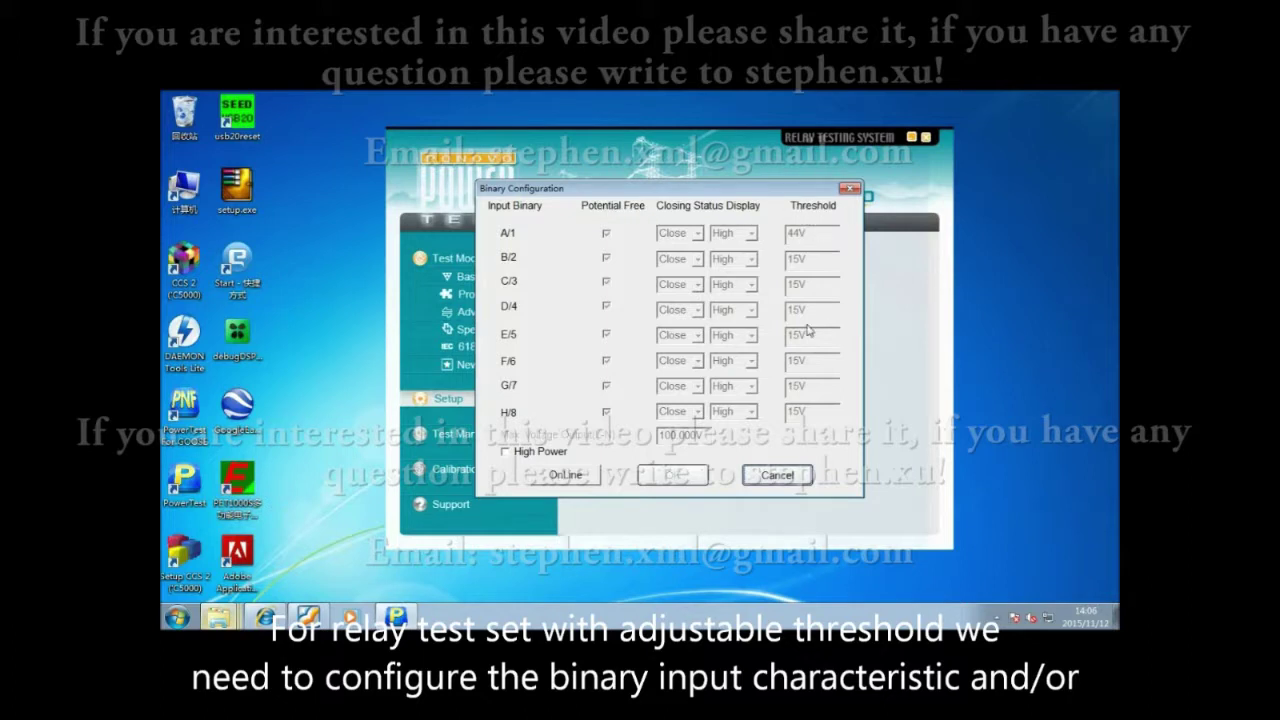
pyautogui.click(786, 477)
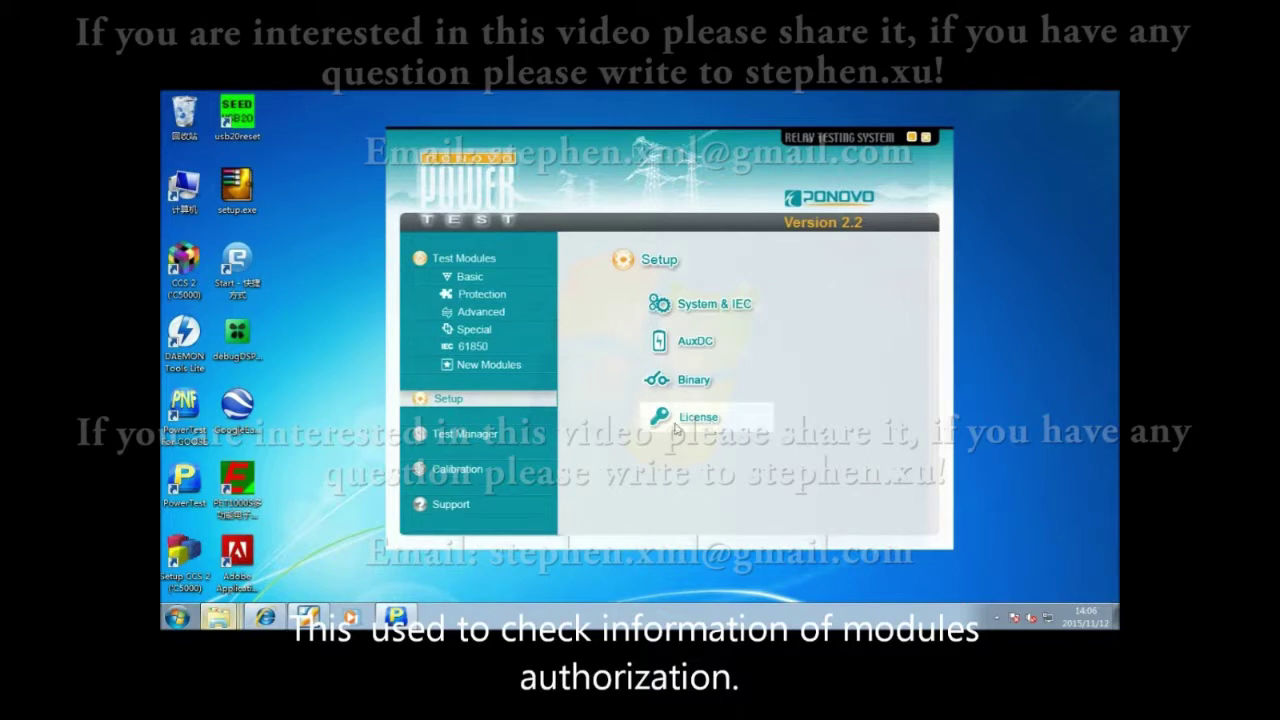
# - Show the Test Manager page with Templates, Report and Test Plan
pyautogui.click(420, 433)
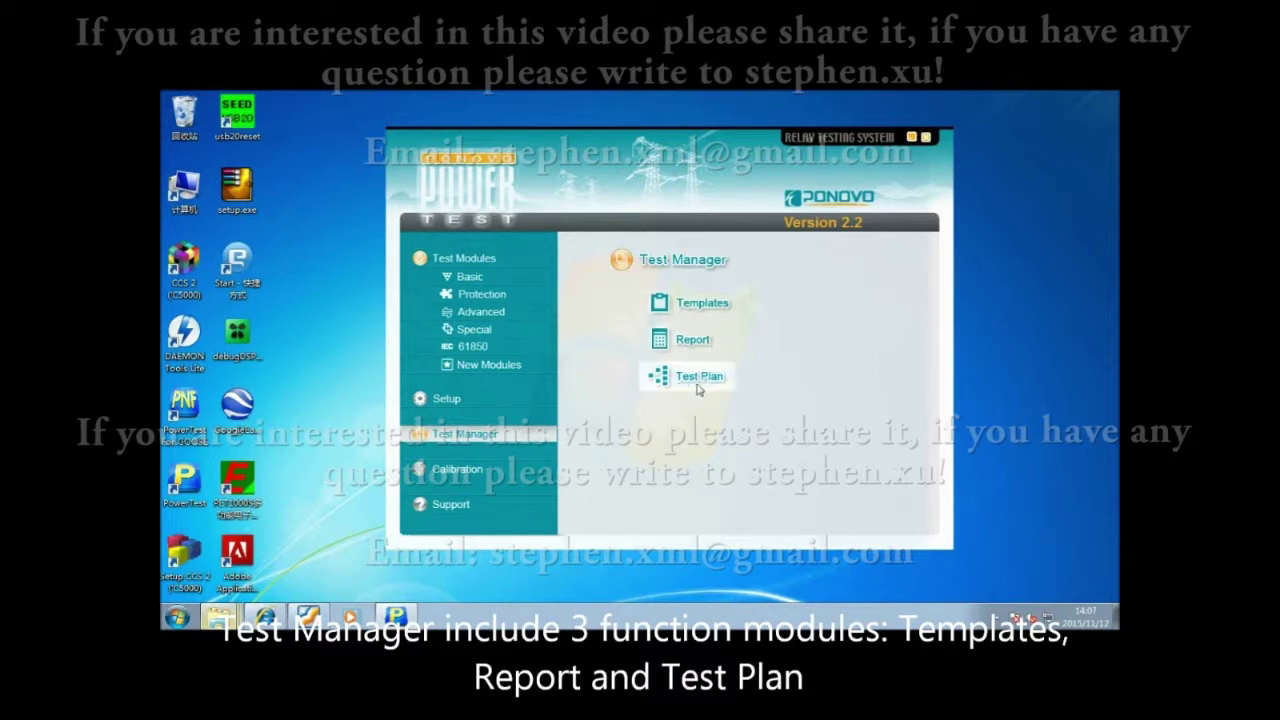
pyautogui.click(711, 308)
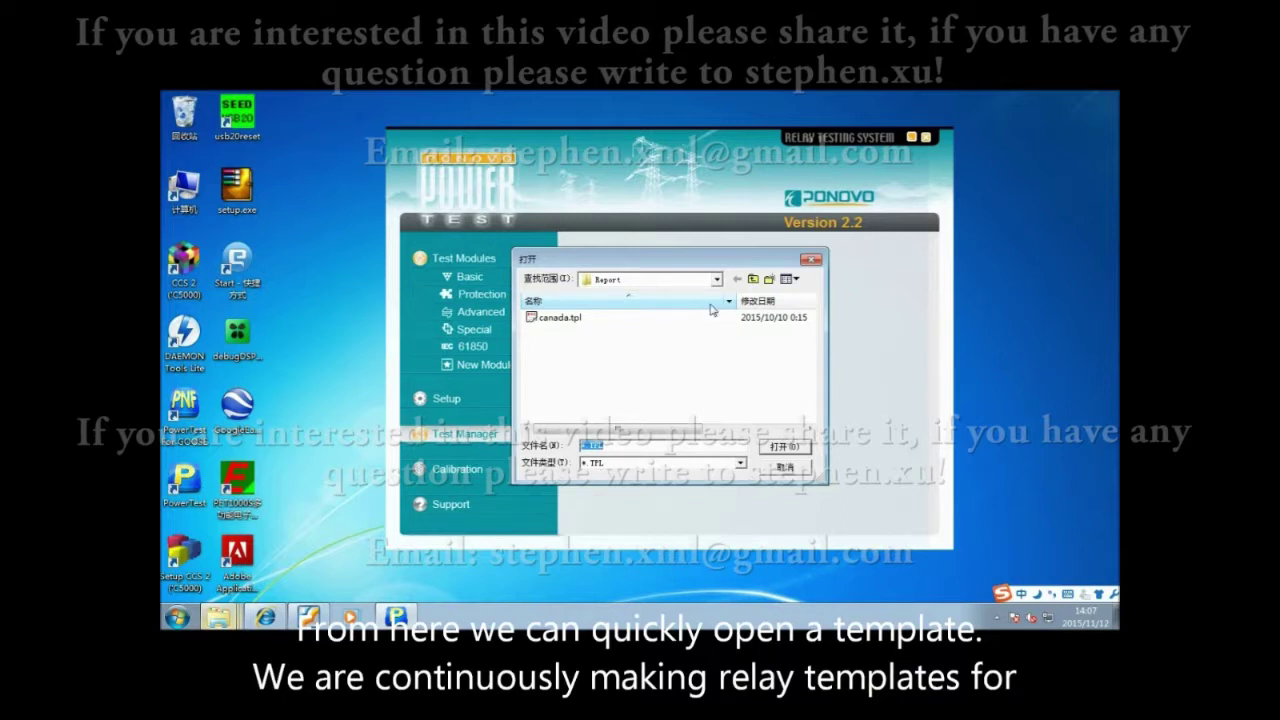
pyautogui.click(565, 320)
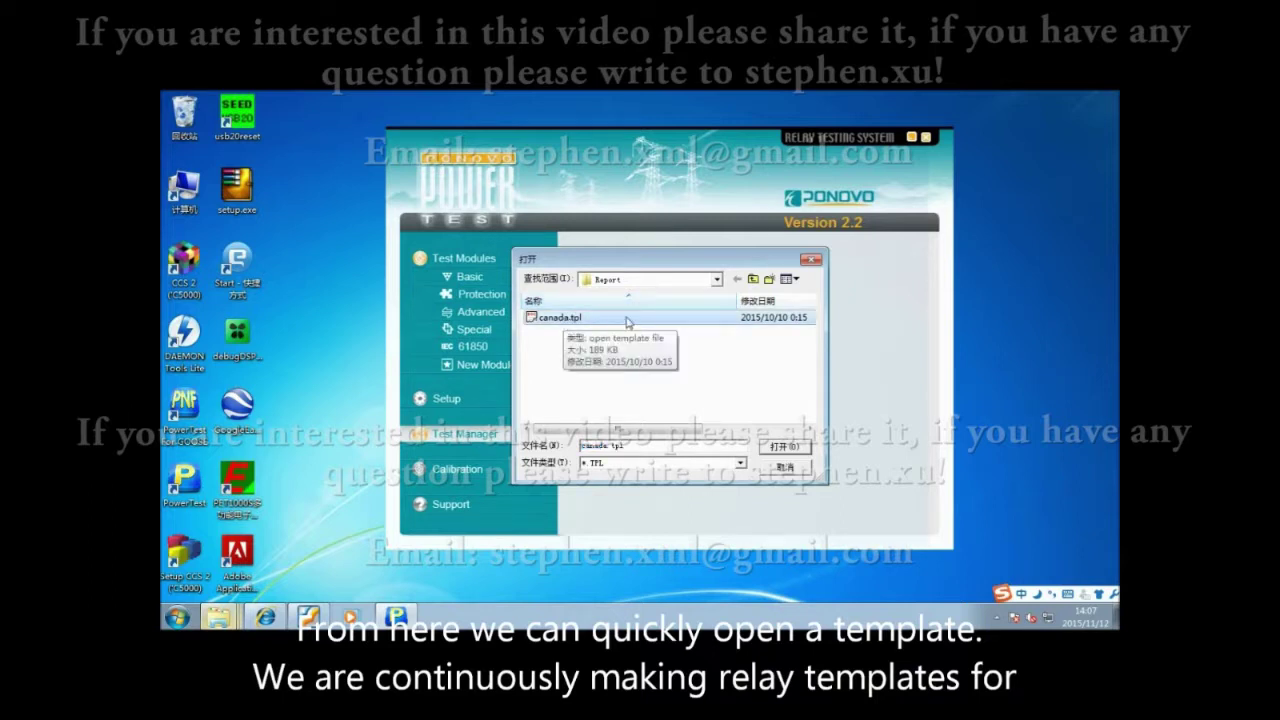
pyautogui.click(793, 450)
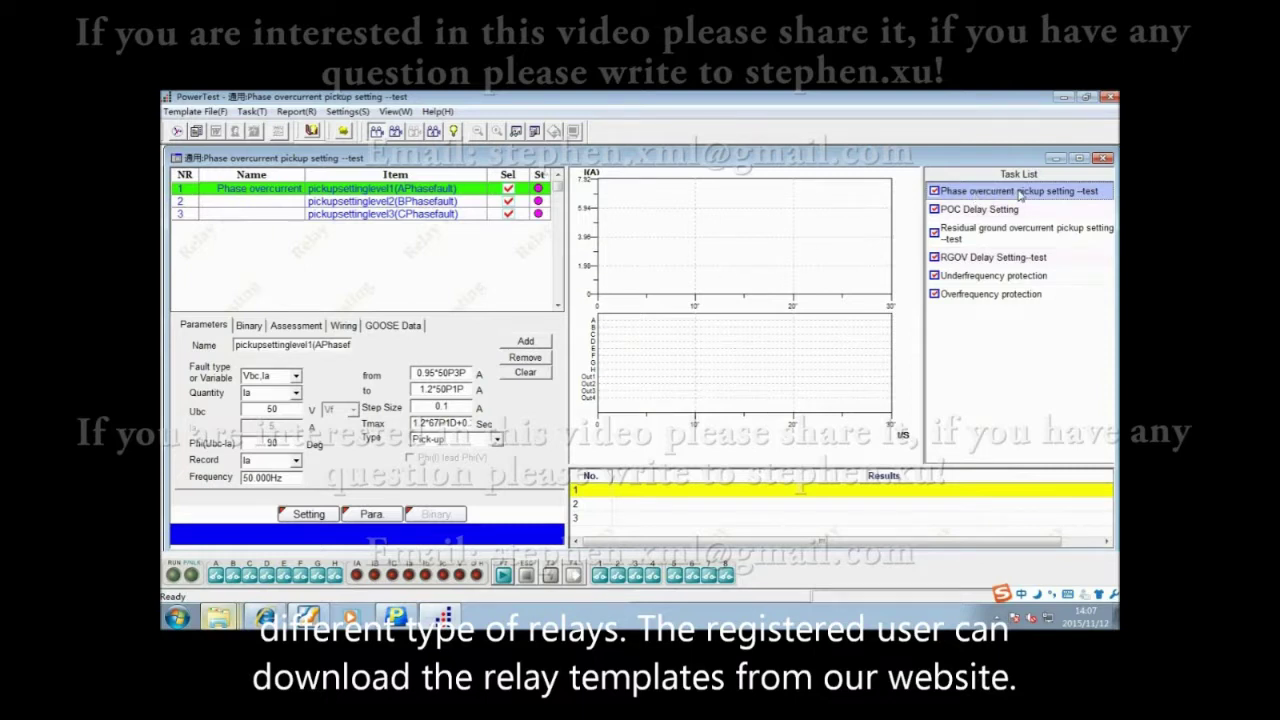
pyautogui.click(990, 293)
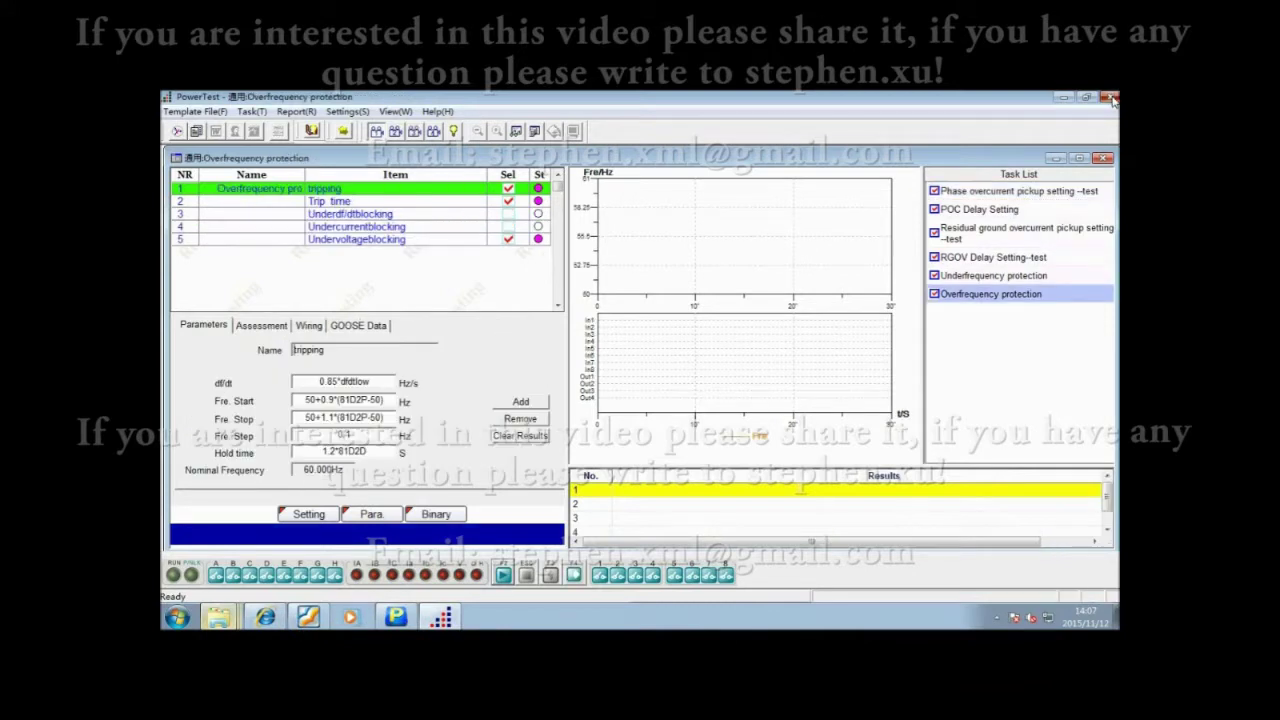
pyautogui.click(1110, 98)
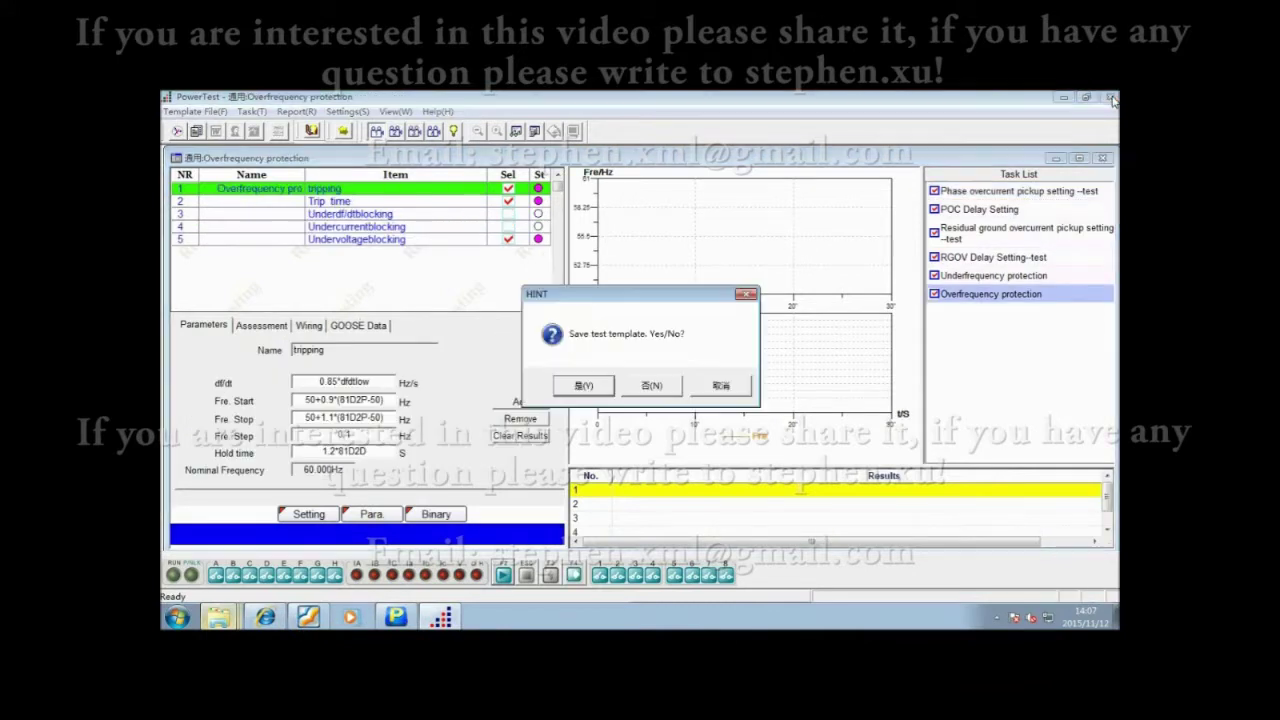
pyautogui.click(650, 387)
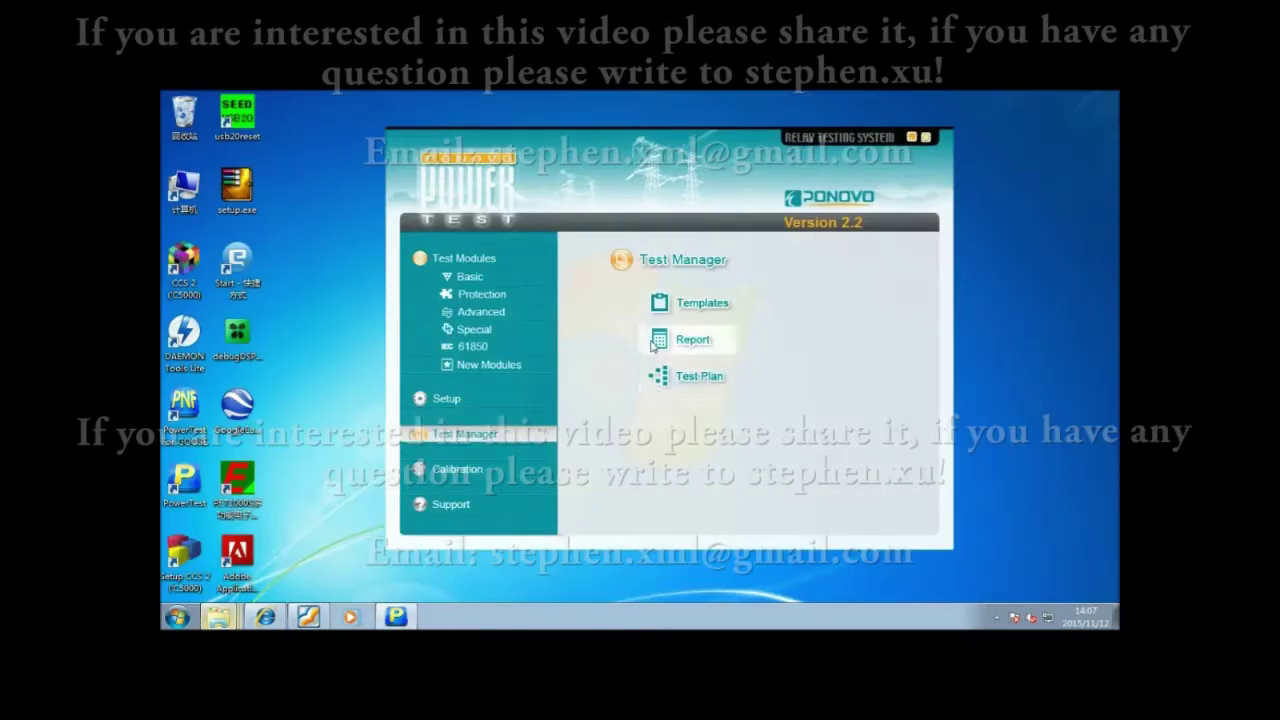
pyautogui.click(711, 342)
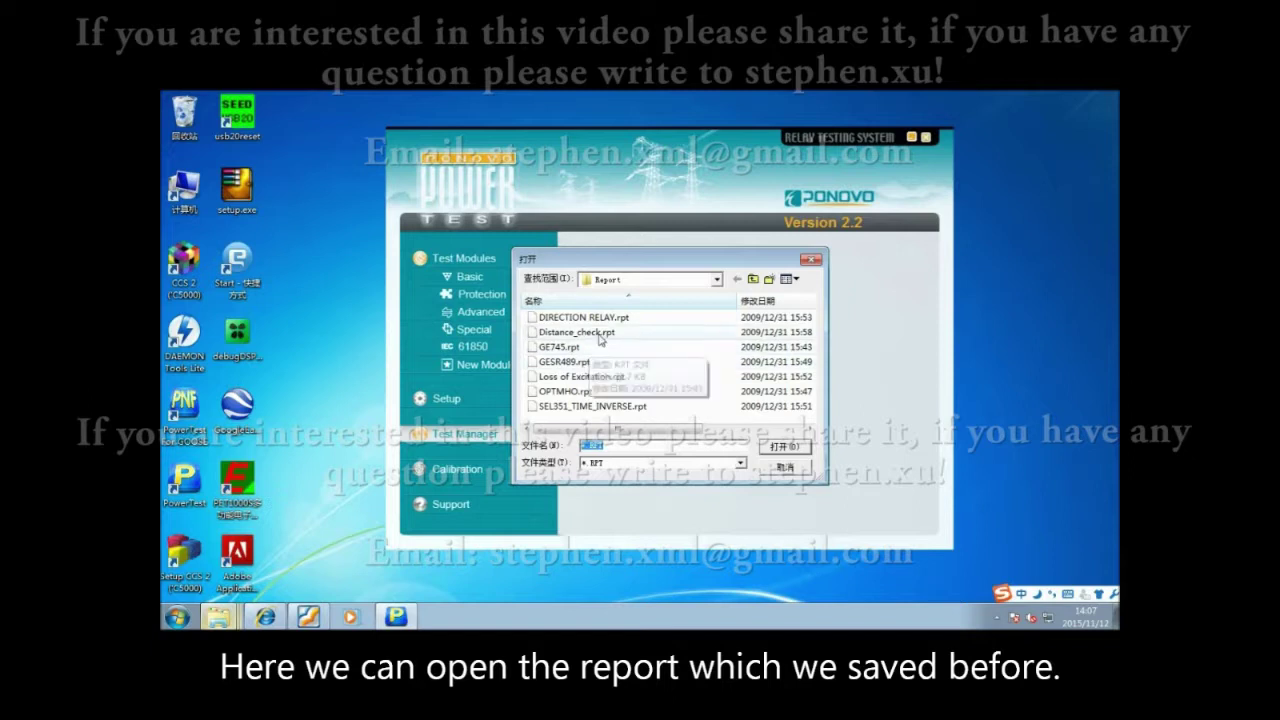
pyautogui.click(600, 337)
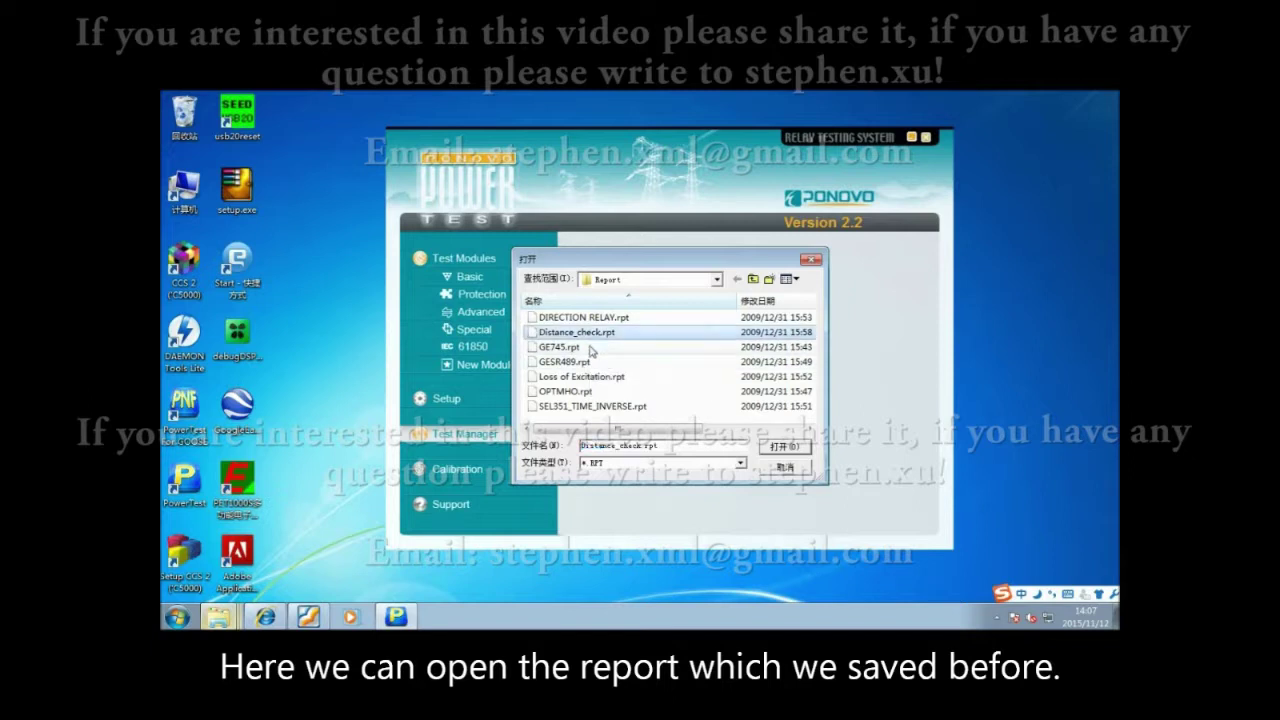
pyautogui.click(787, 448)
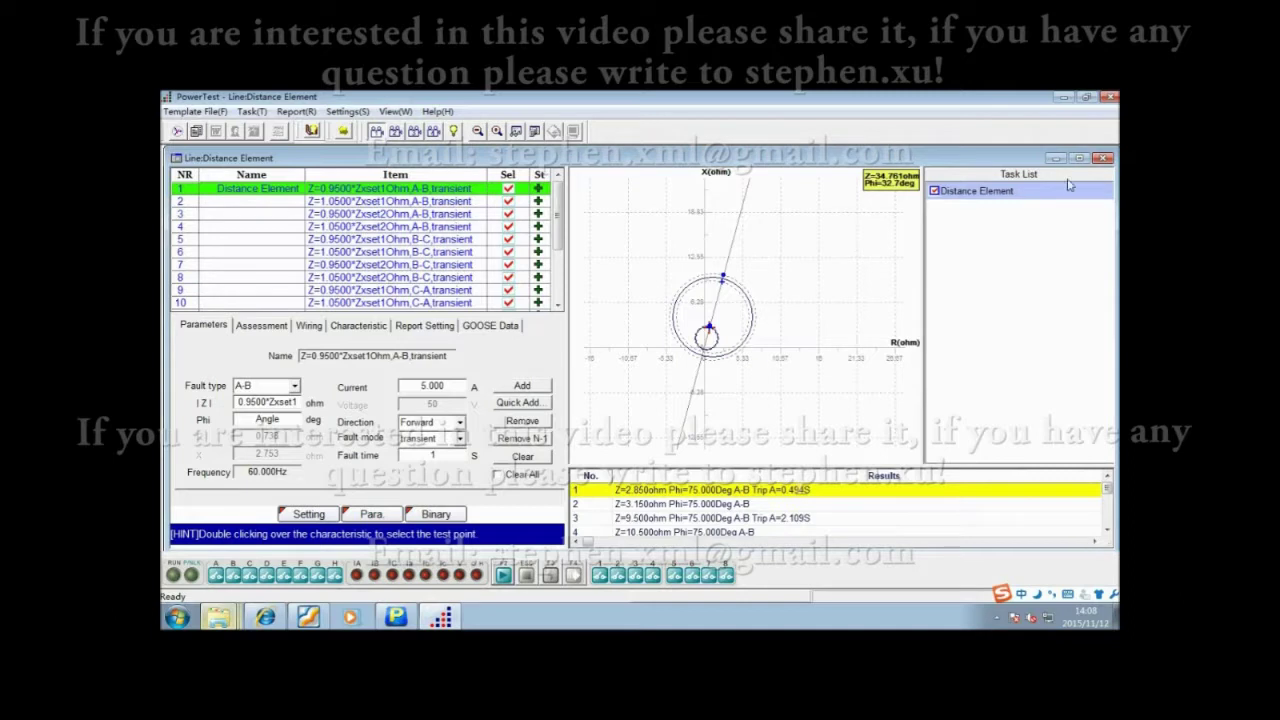
pyautogui.click(1110, 97)
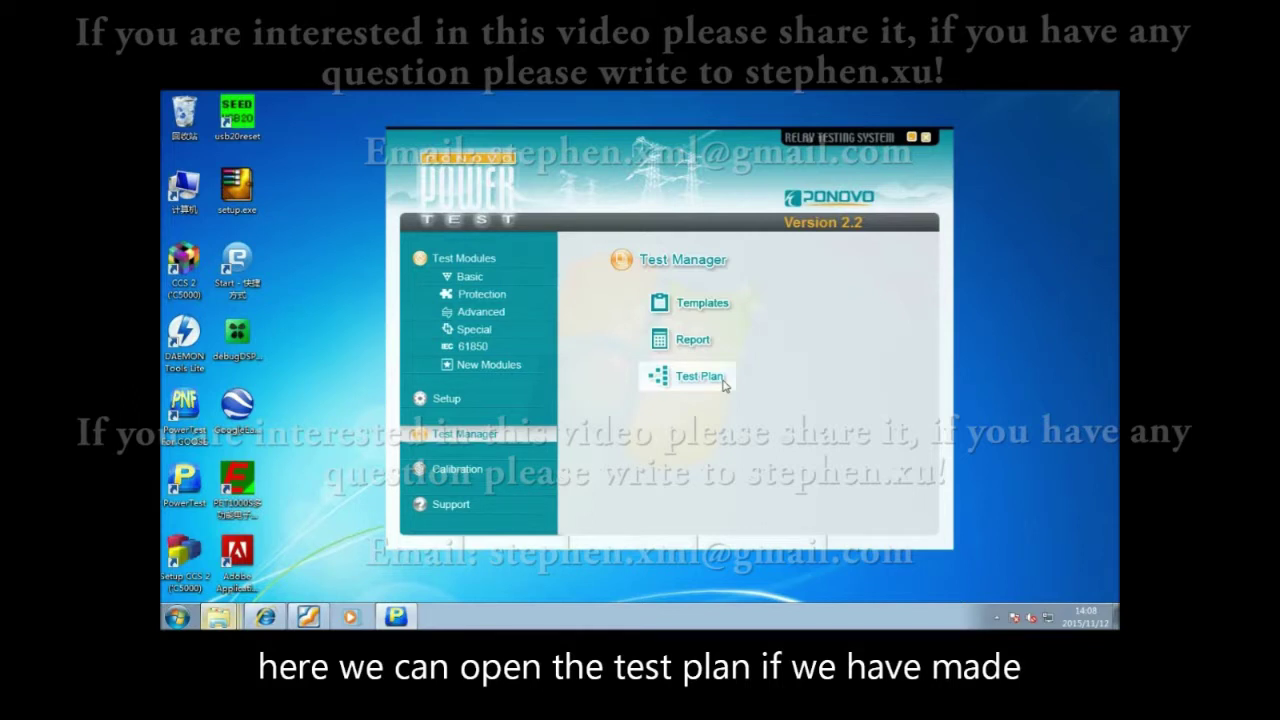
# - Browse for a saved test plan, dismiss the empty Open dialog, and switch to Calibration
pyautogui.click(718, 384)
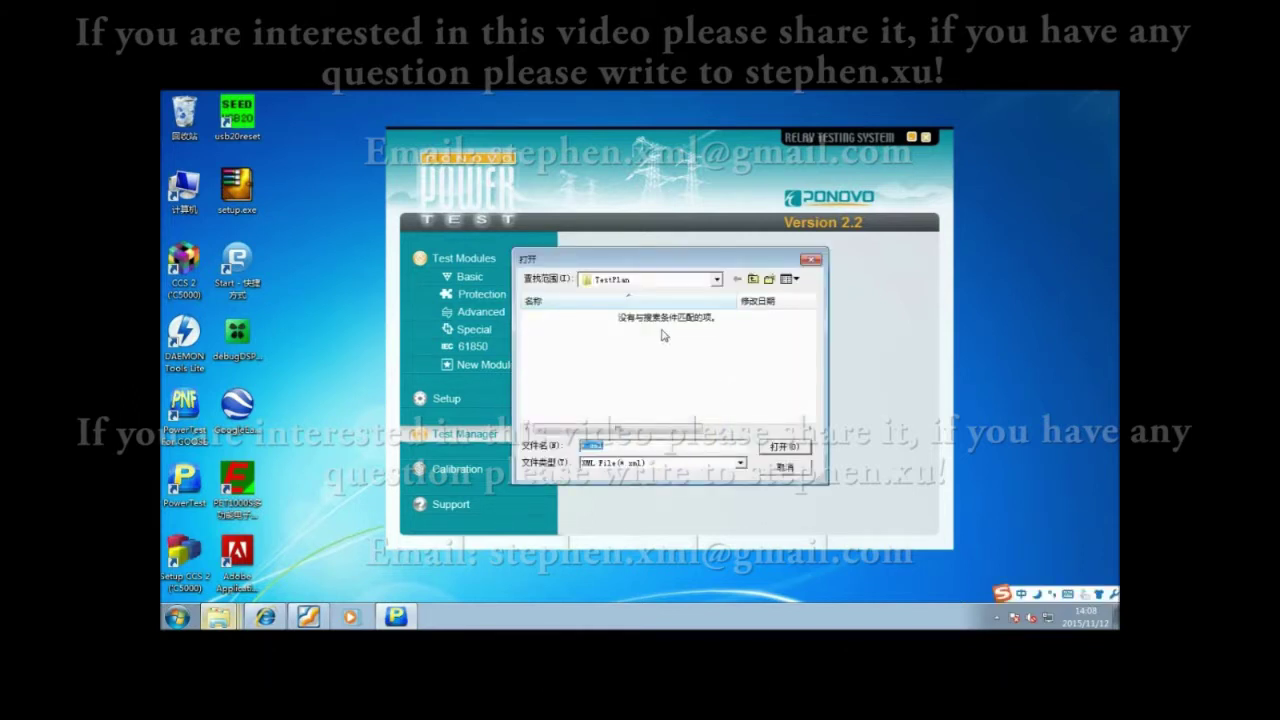
pyautogui.click(785, 467)
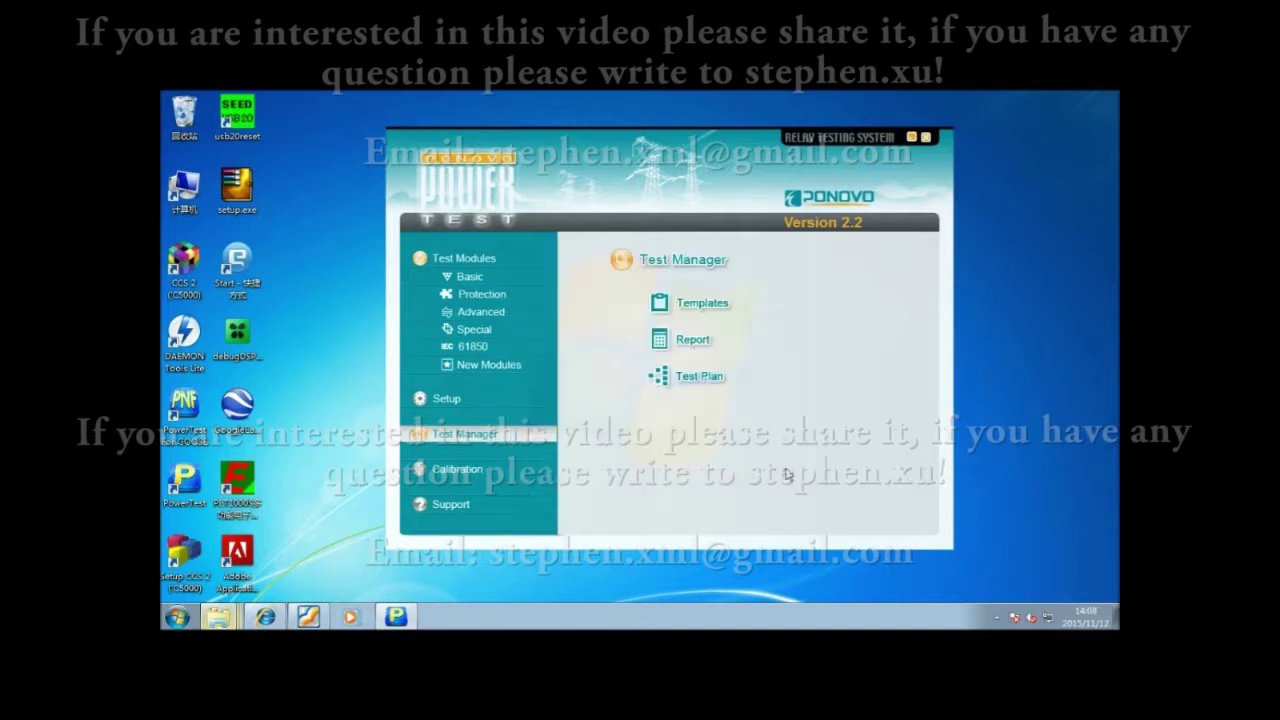
pyautogui.click(493, 472)
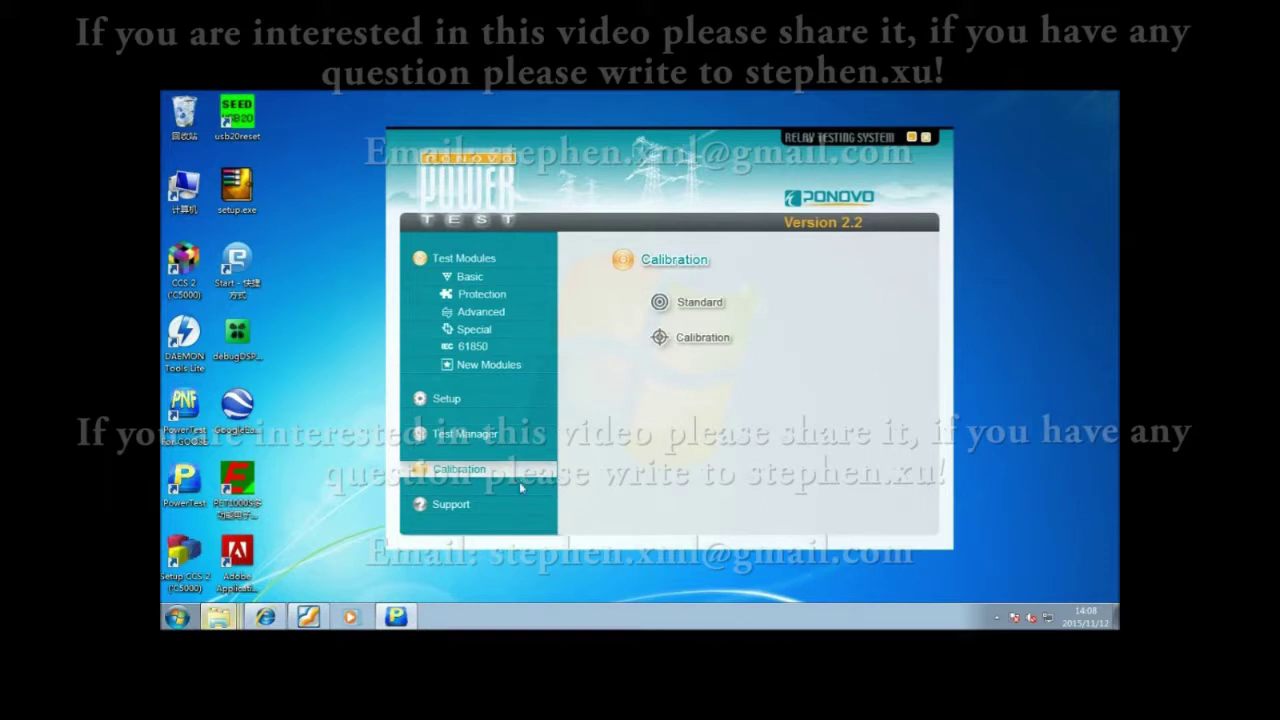
pyautogui.click(507, 510)
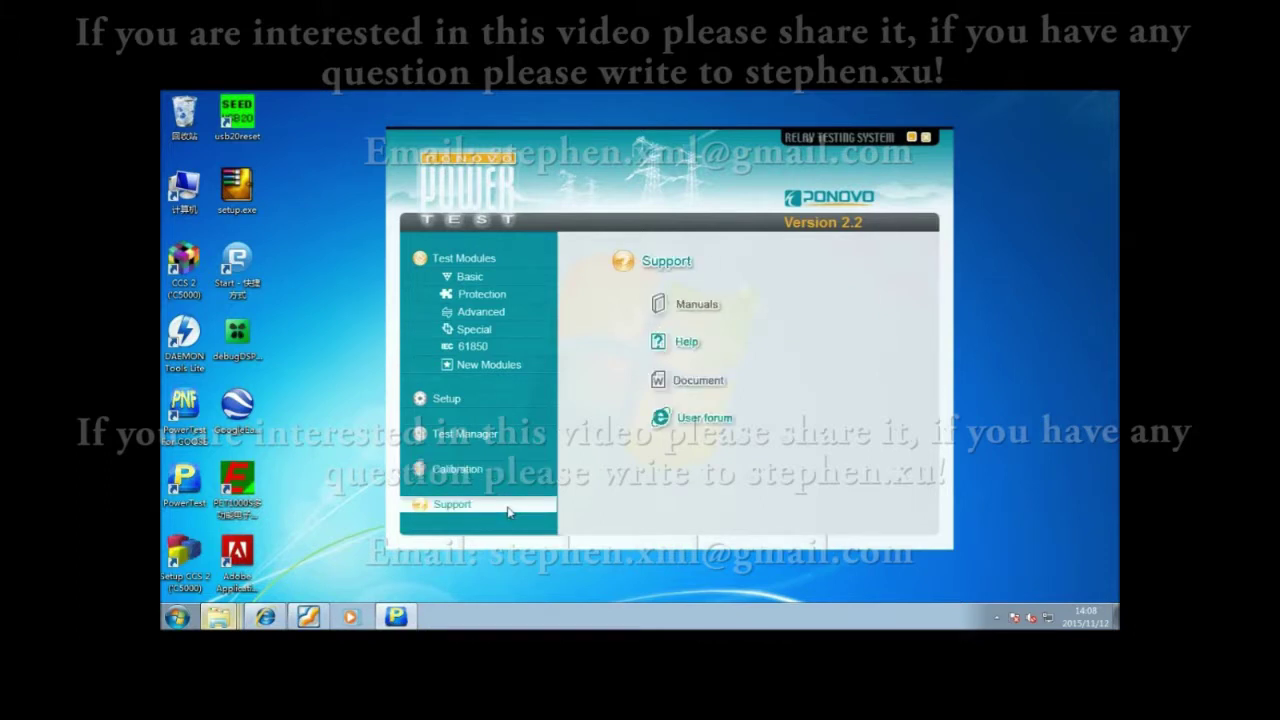
pyautogui.click(700, 424)
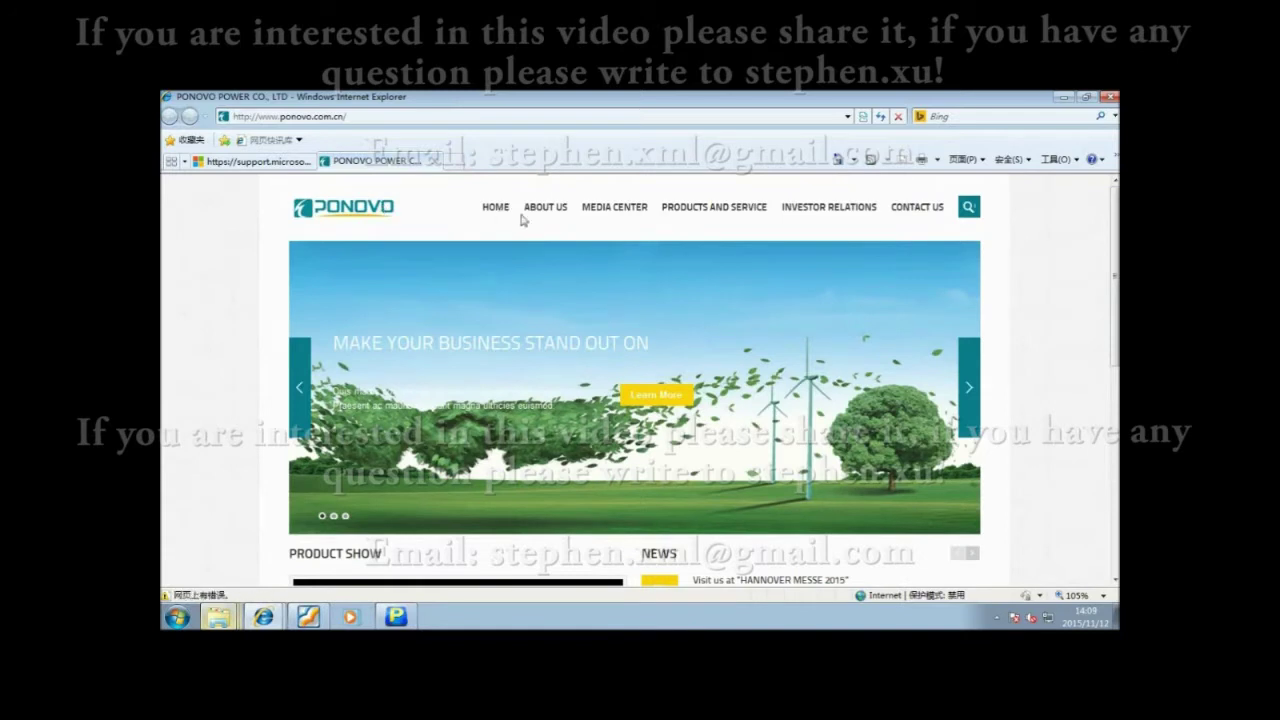
# - Preview the MEDIA CENTER, PRODUCTS AND SERVICE and CONTACT US menus on the PONOVO homepage
pyautogui.moveTo(600, 214)
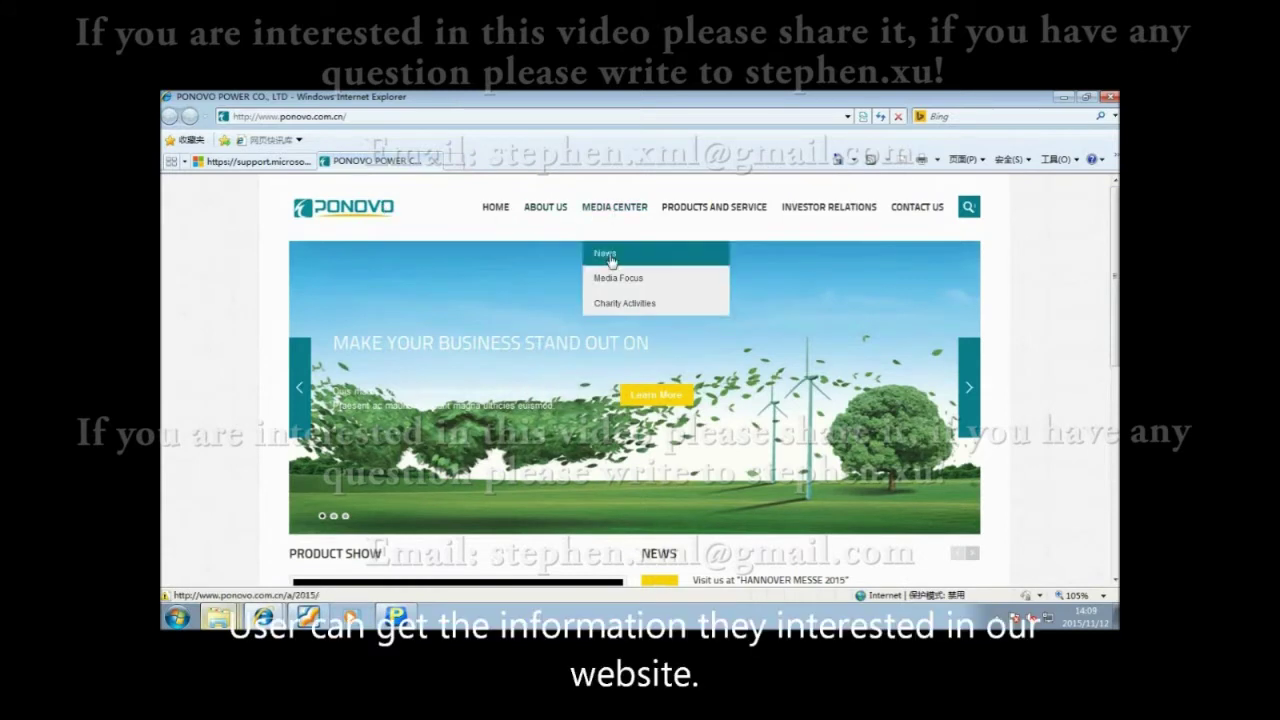
pyautogui.moveTo(681, 215)
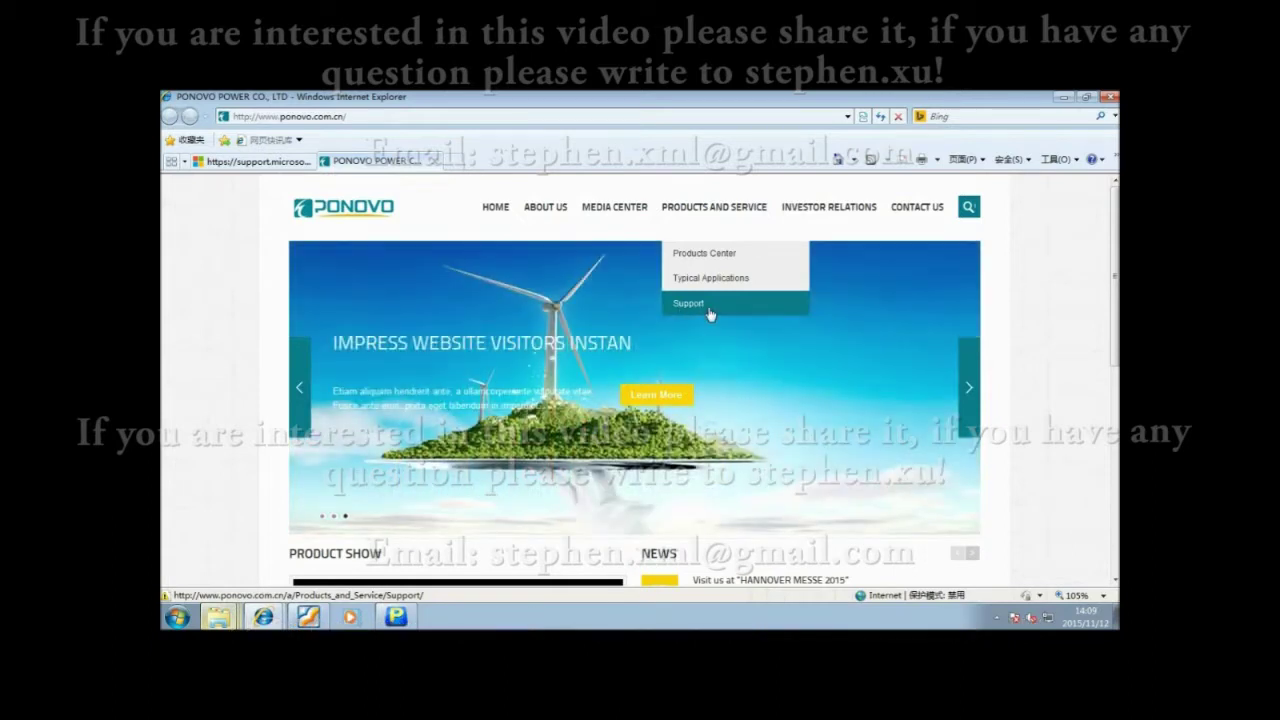
pyautogui.moveTo(914, 208)
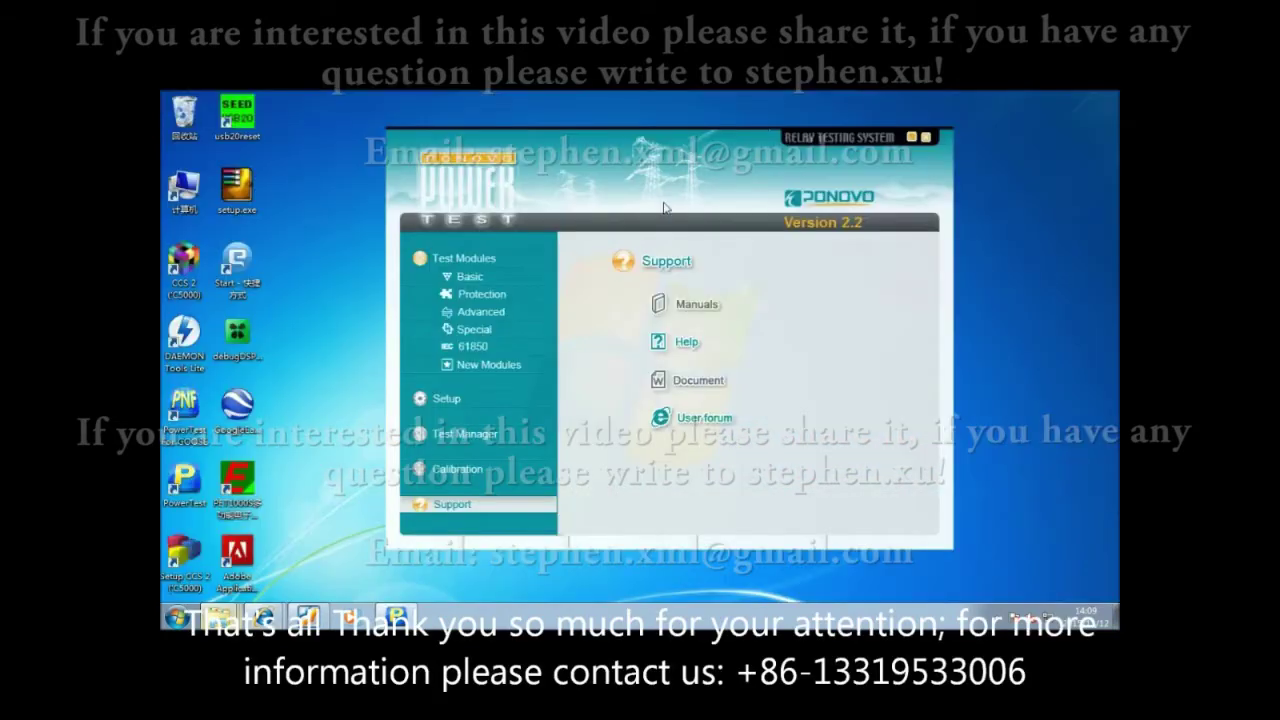
# - Show the Basic test modules, listing QuickTest, State Sequence, Ramp and Harmonic
pyautogui.click(478, 277)
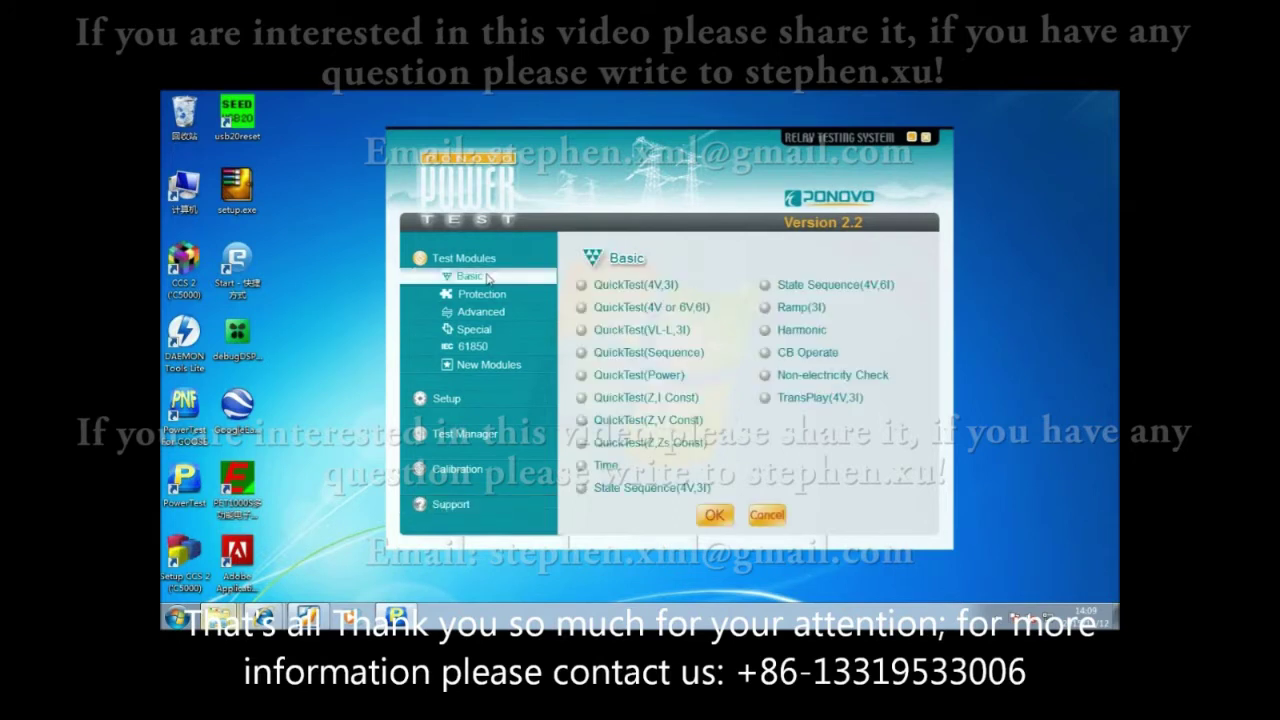